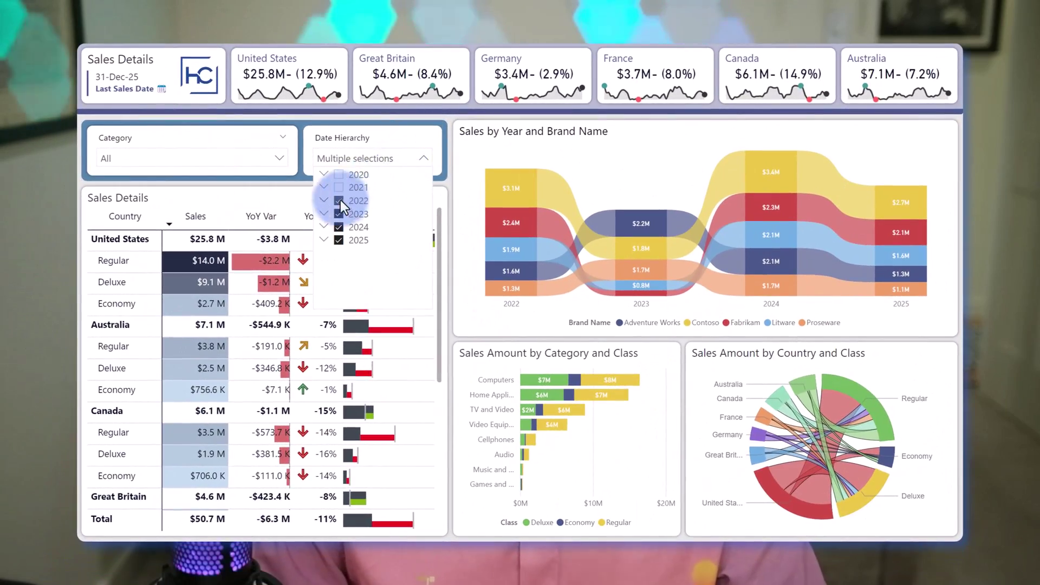
Uncheck 2022, 2023 and 2024 in the Date Hierarchy slicer so only 2025 stays selected.
left_click(340, 201)
left_click(339, 215)
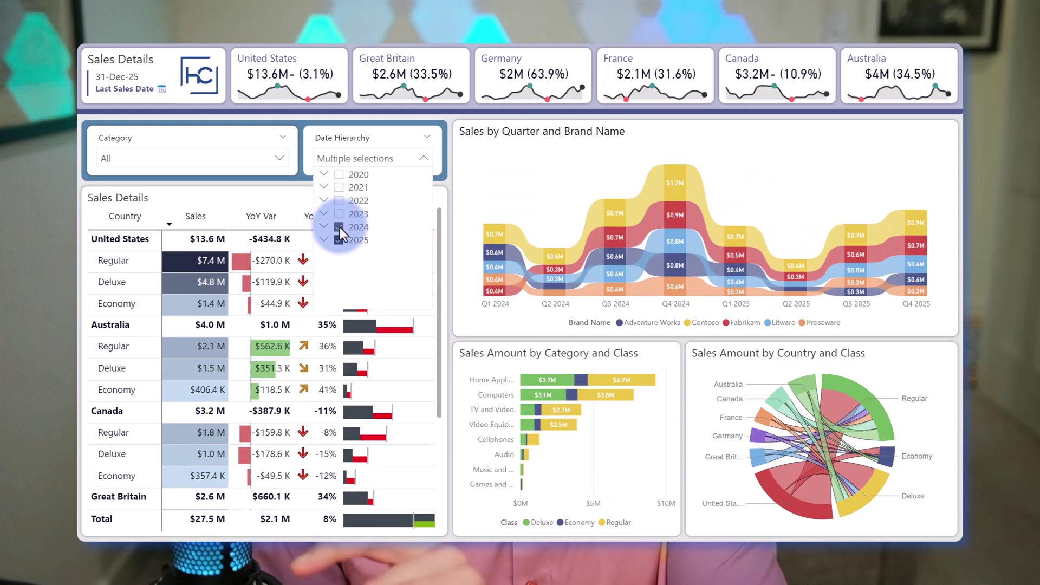
left_click(339, 227)
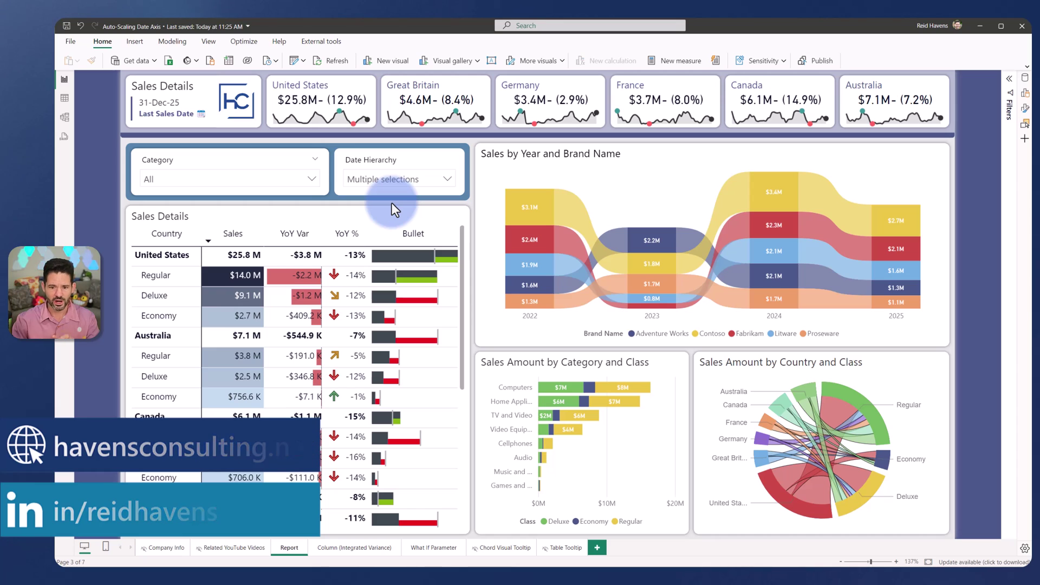
Narrow the Date Hierarchy slicer to 2025 by unchecking 2022, 2023 and 2024.
left_click(425, 184)
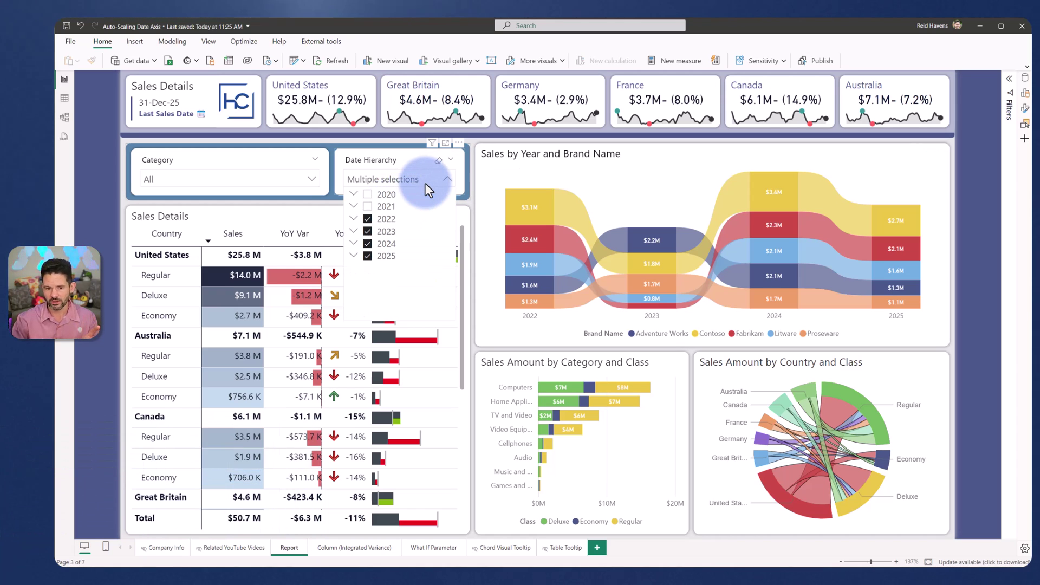
left_click(368, 218)
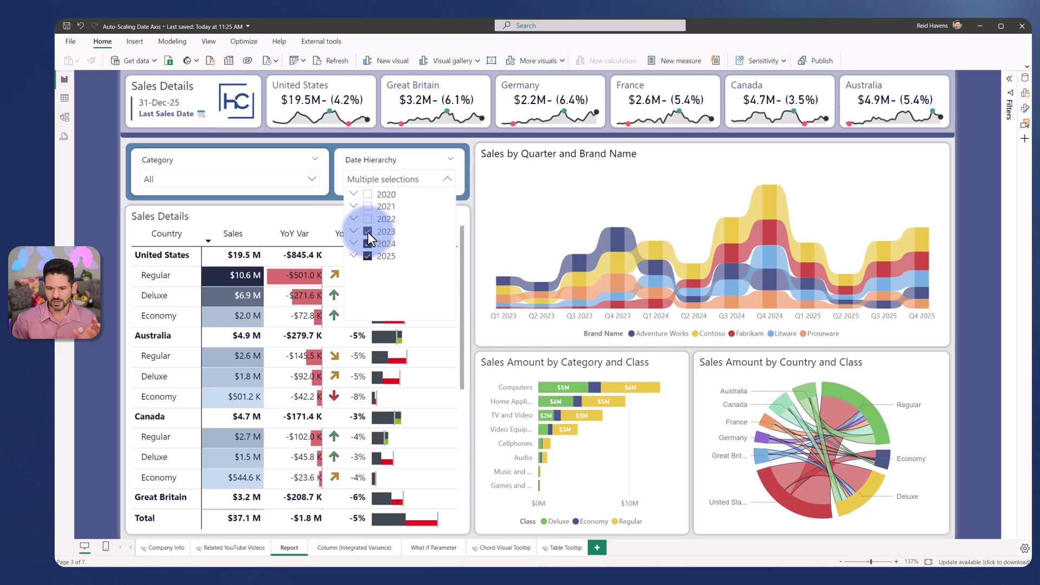
left_click(368, 232)
left_click(369, 243)
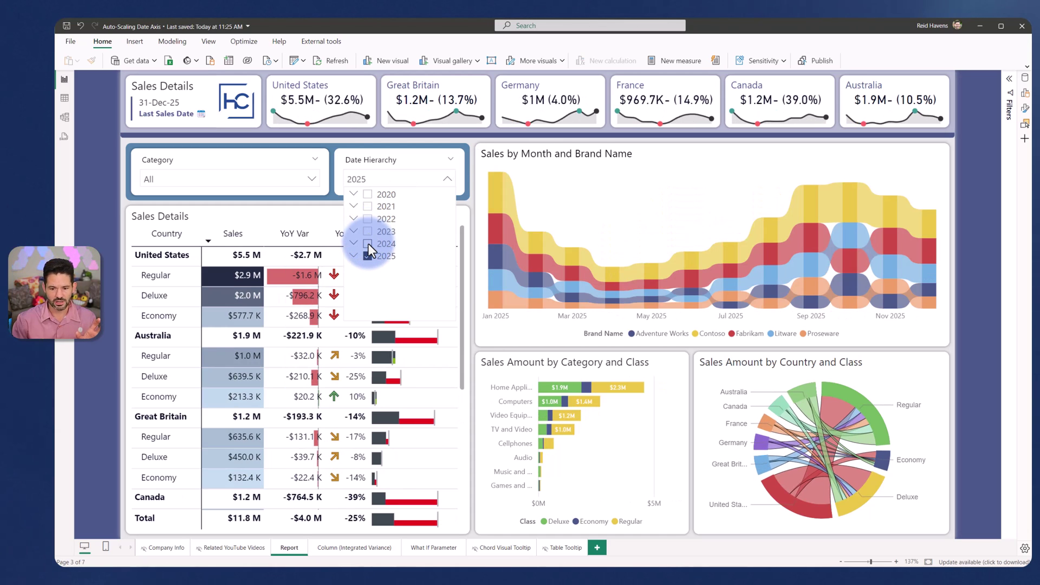
Test January 2025 alone, then uncheck 2025 so the slicer reads All.
left_click(353, 255)
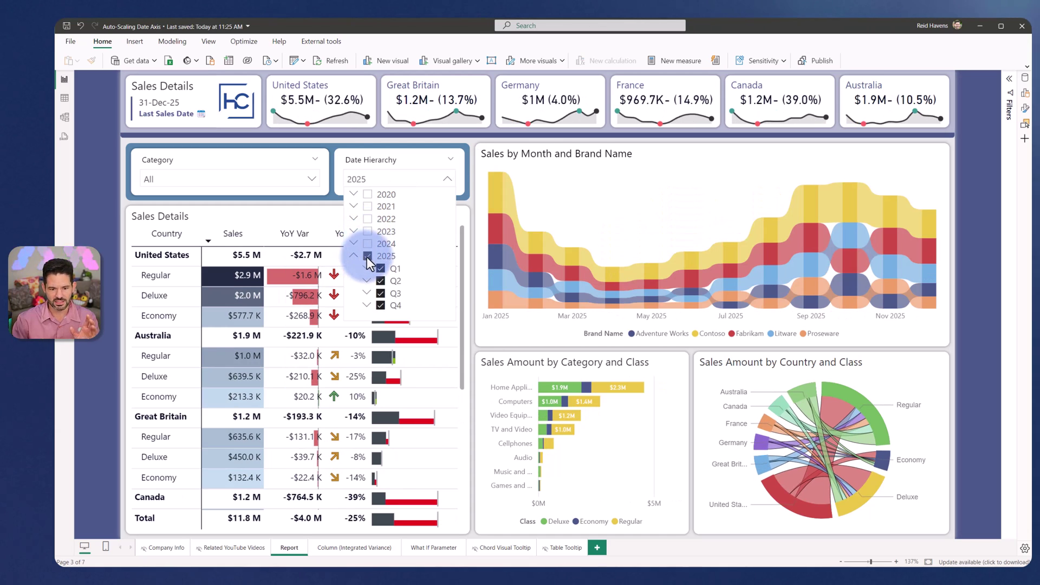
left_click(367, 257)
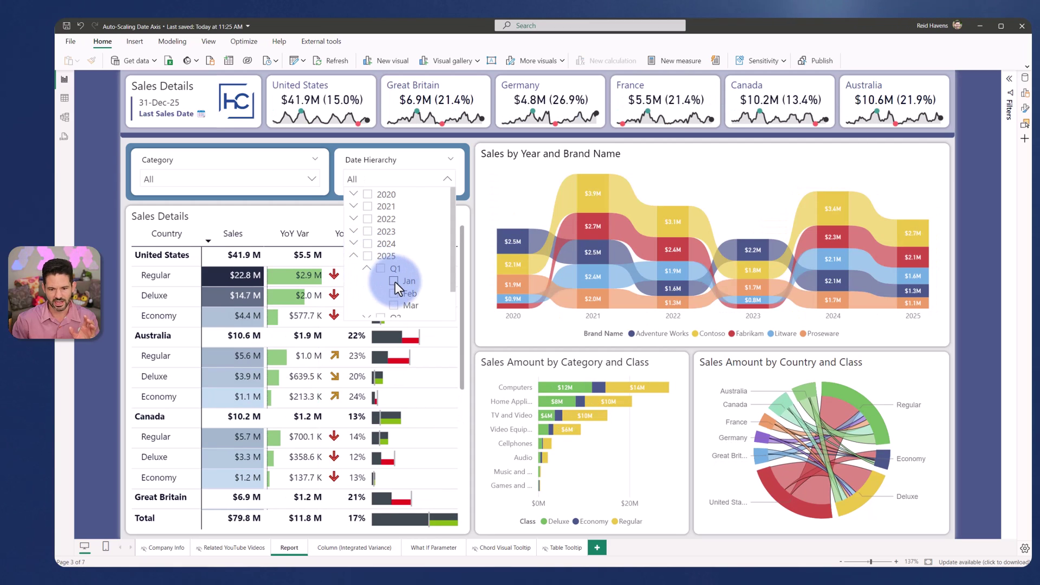
left_click(394, 281)
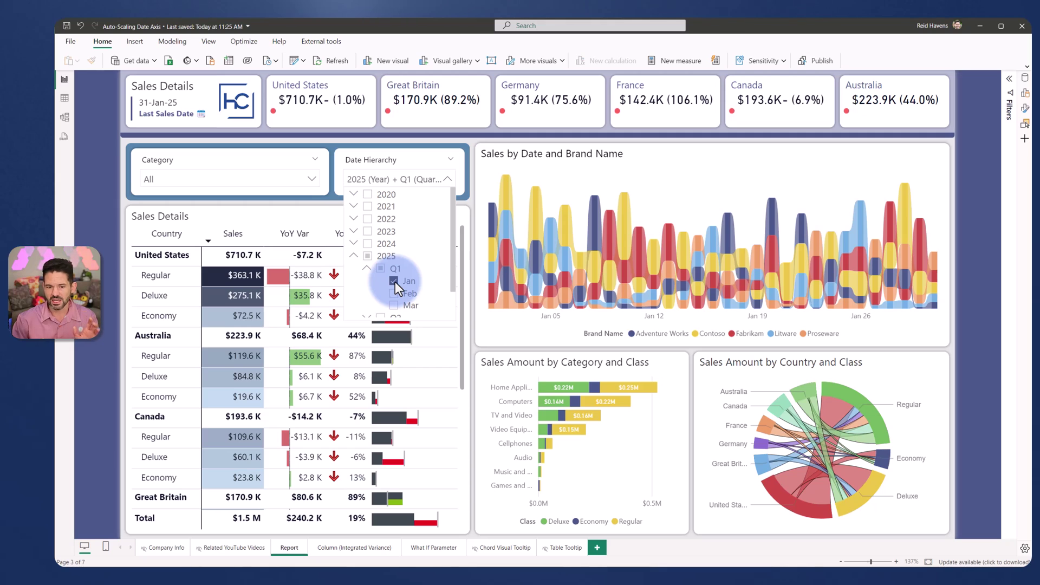
left_click(367, 256)
left_click(353, 256)
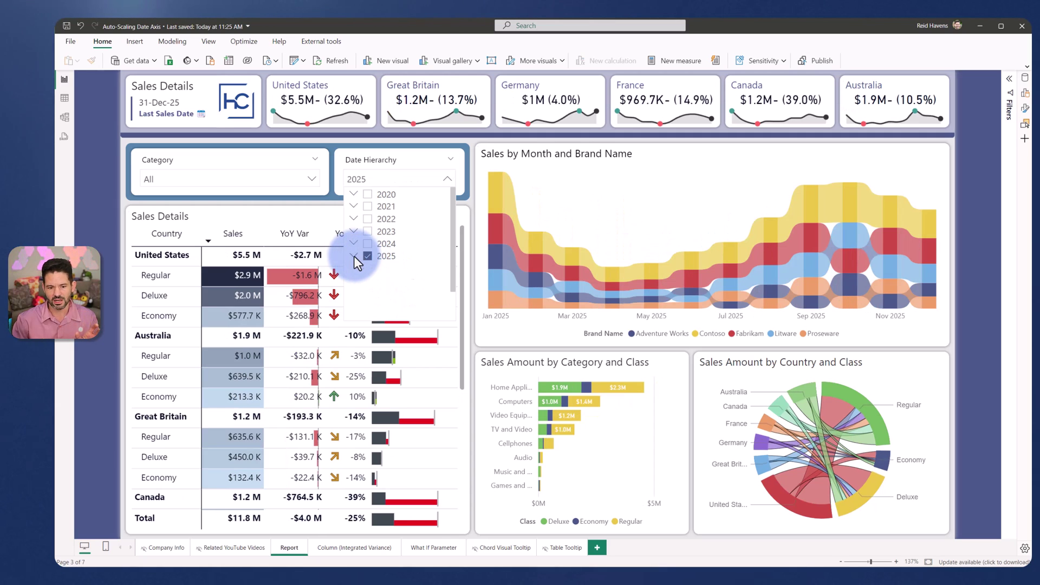
left_click(366, 257)
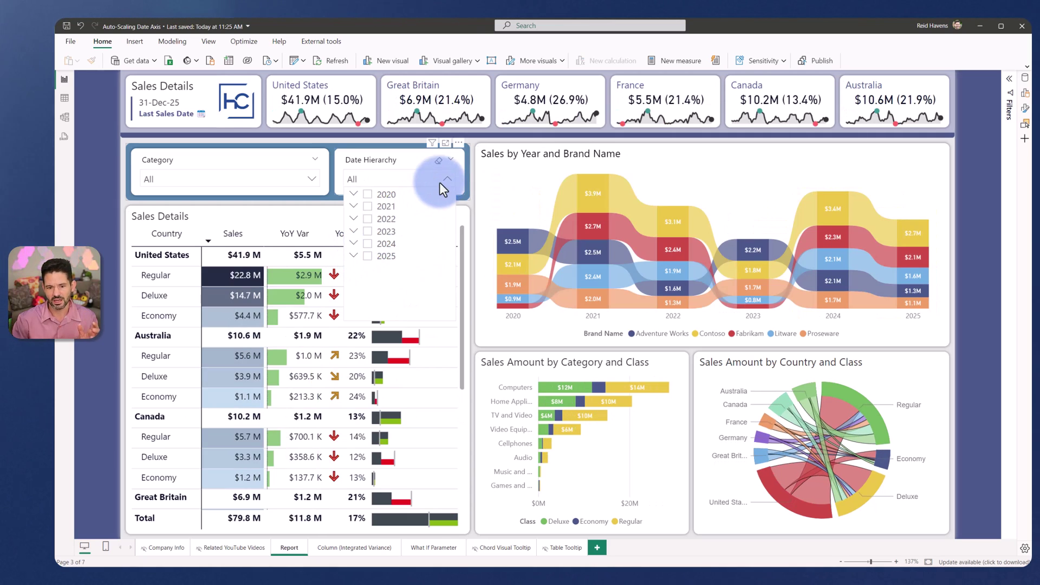
Close the Date Hierarchy slicer's year list.
left_click(440, 183)
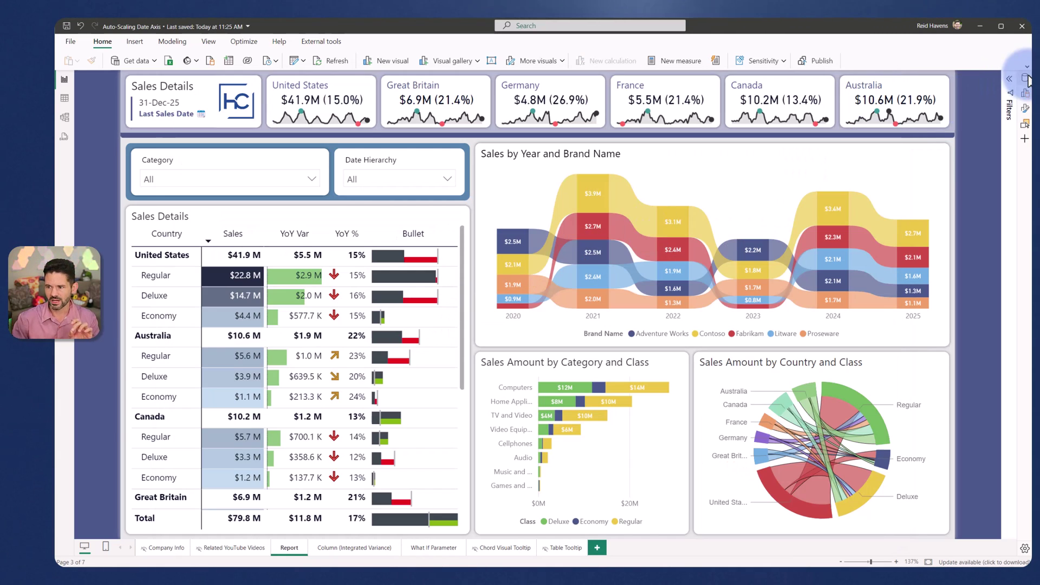
Inspect the Calendar table's hierarchies, then show the Parameter - Date Hierarchy table's DAX.
left_click(1025, 77)
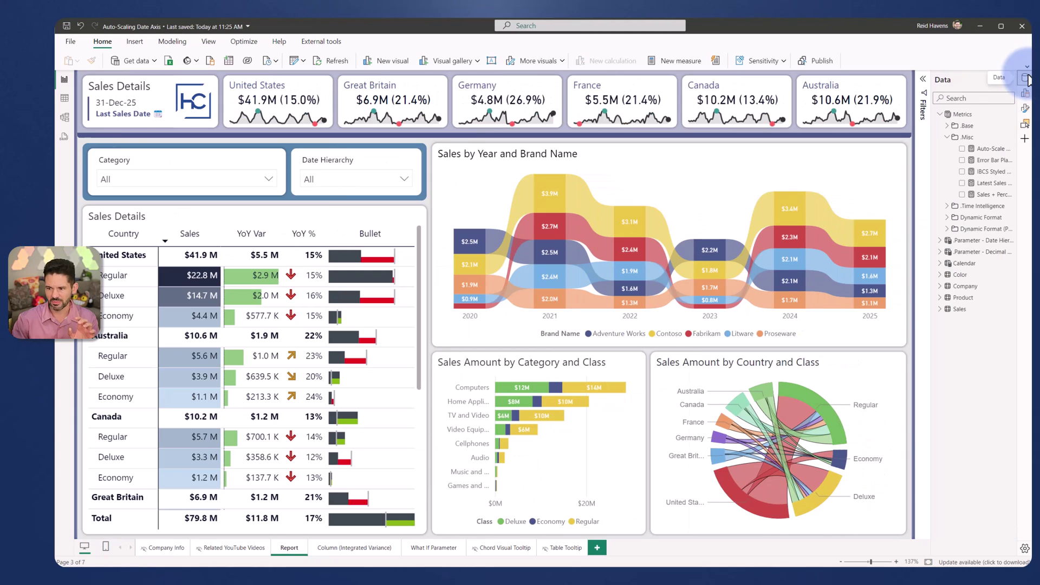
left_click(334, 160)
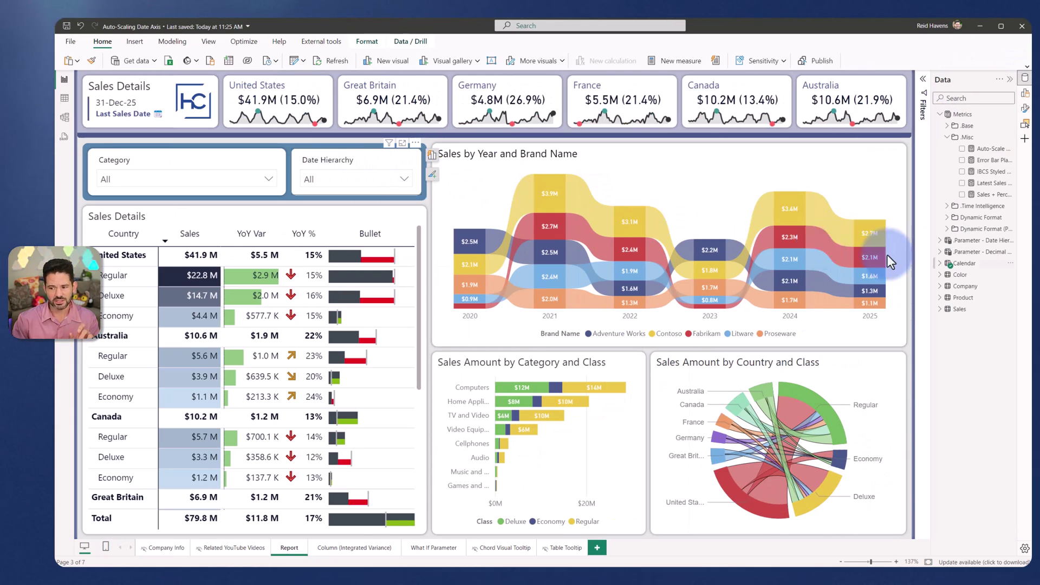
left_click(943, 264)
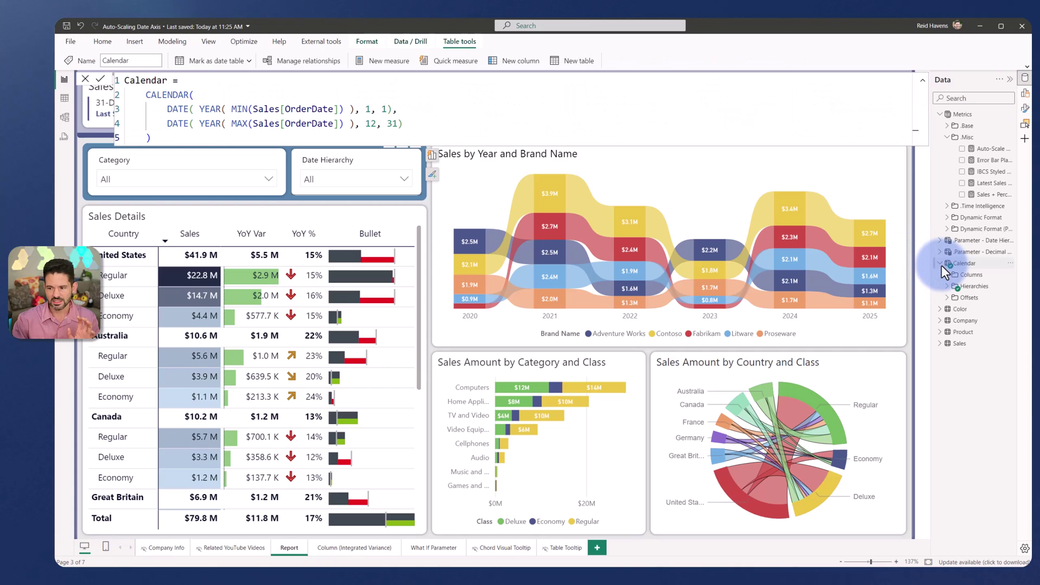
left_click(949, 286)
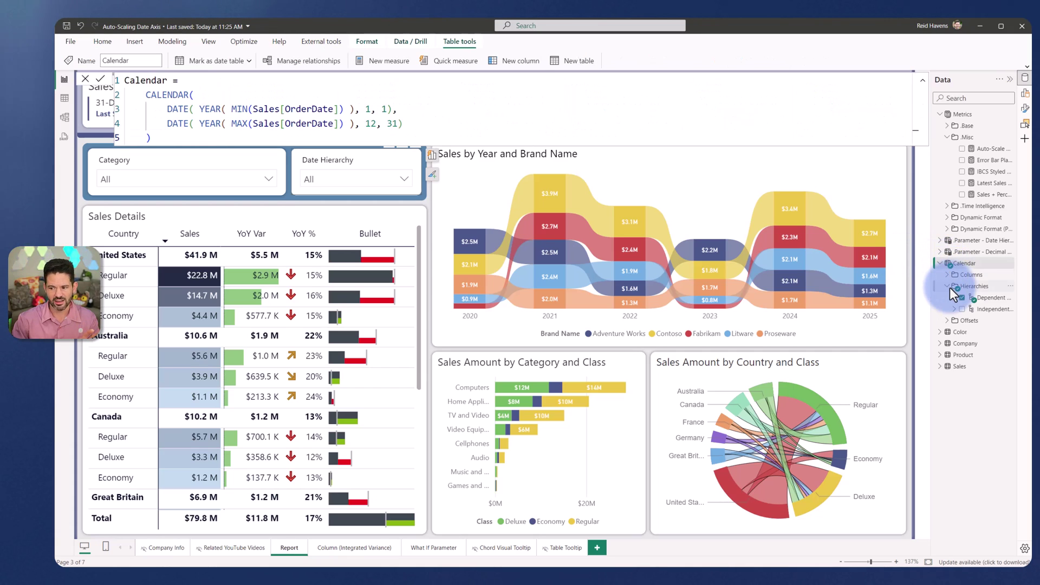
left_click(941, 263)
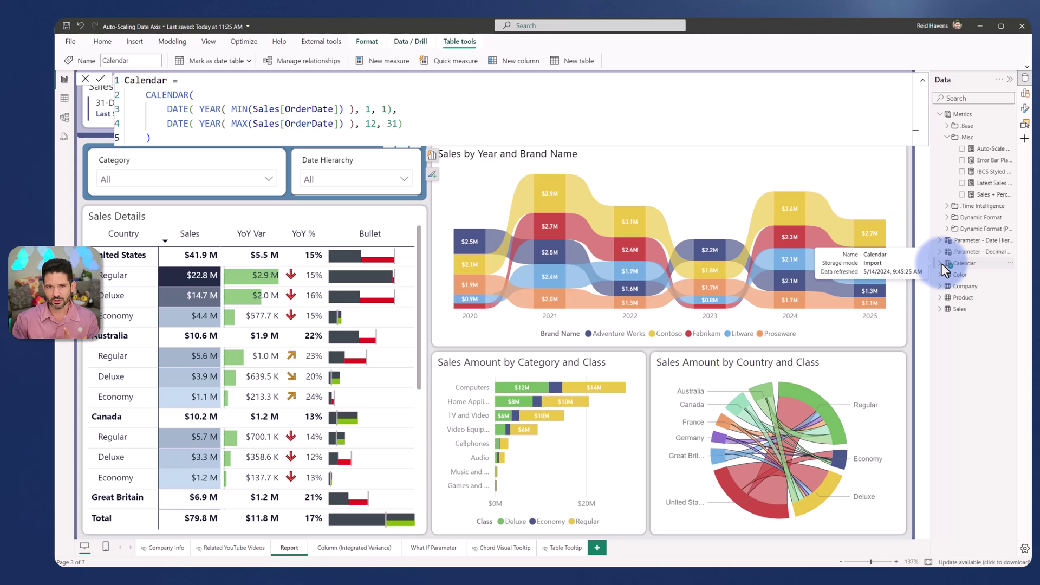
left_click(890, 184)
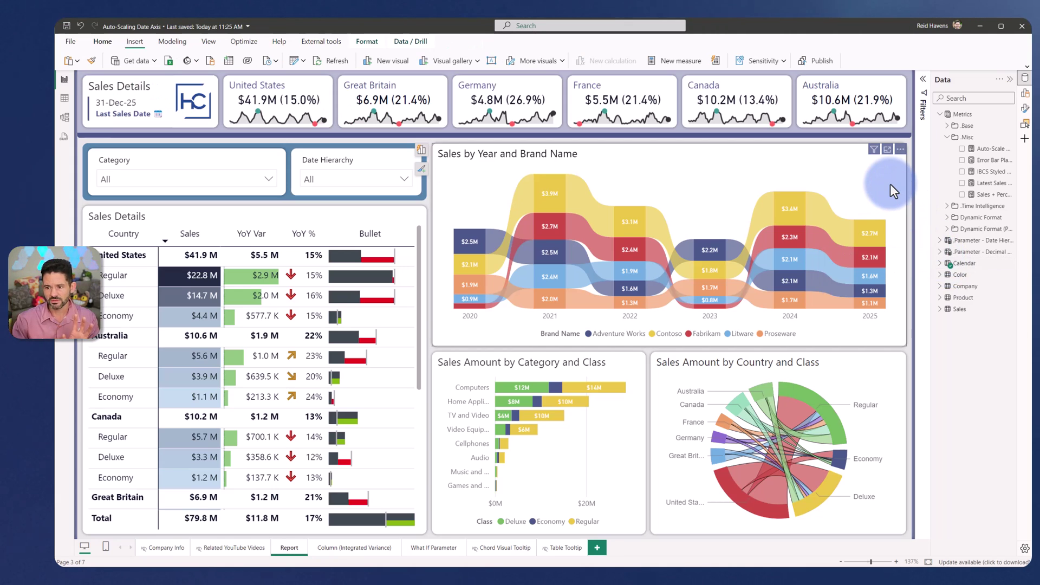
left_click(973, 242)
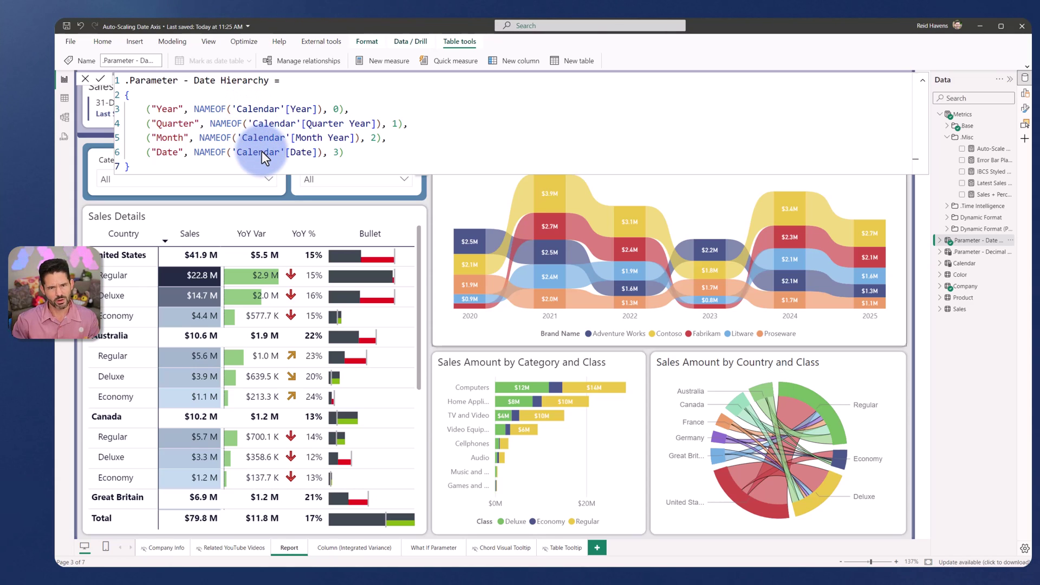
Start a new Fields parameter from the Modeling tab, cancel it, and return to the report canvas.
left_click(184, 48)
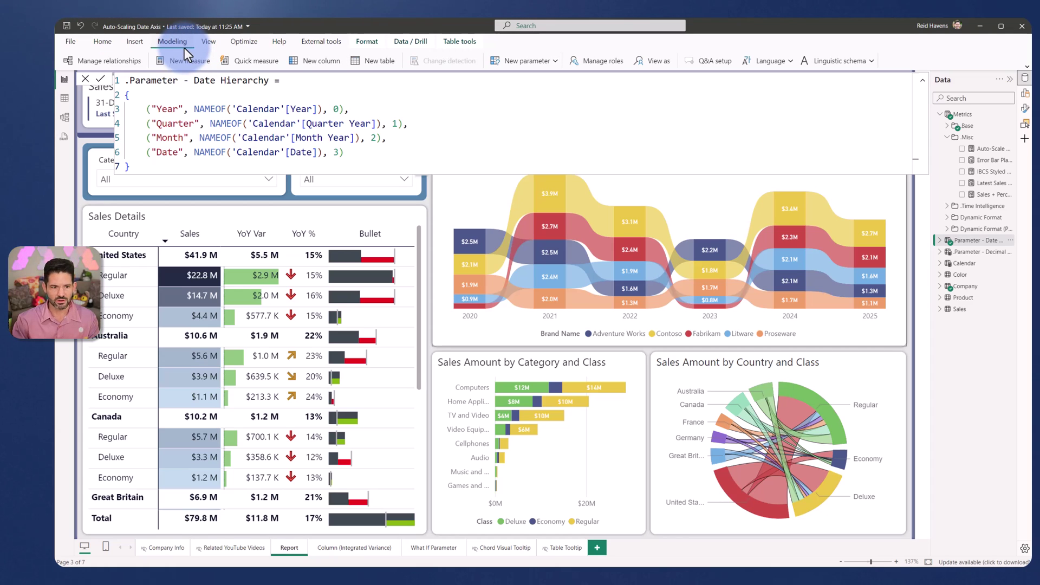
left_click(542, 63)
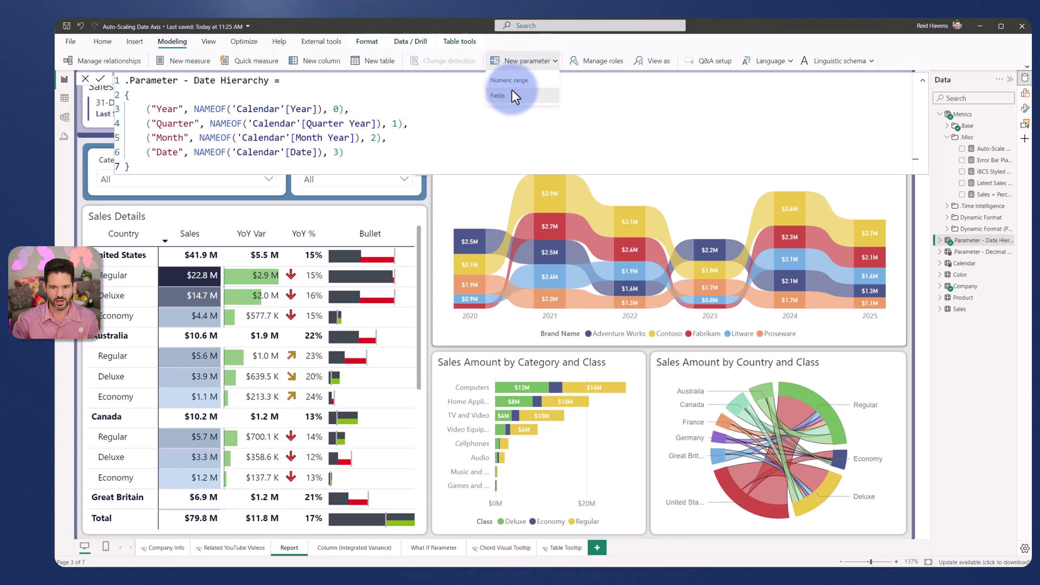
left_click(512, 89)
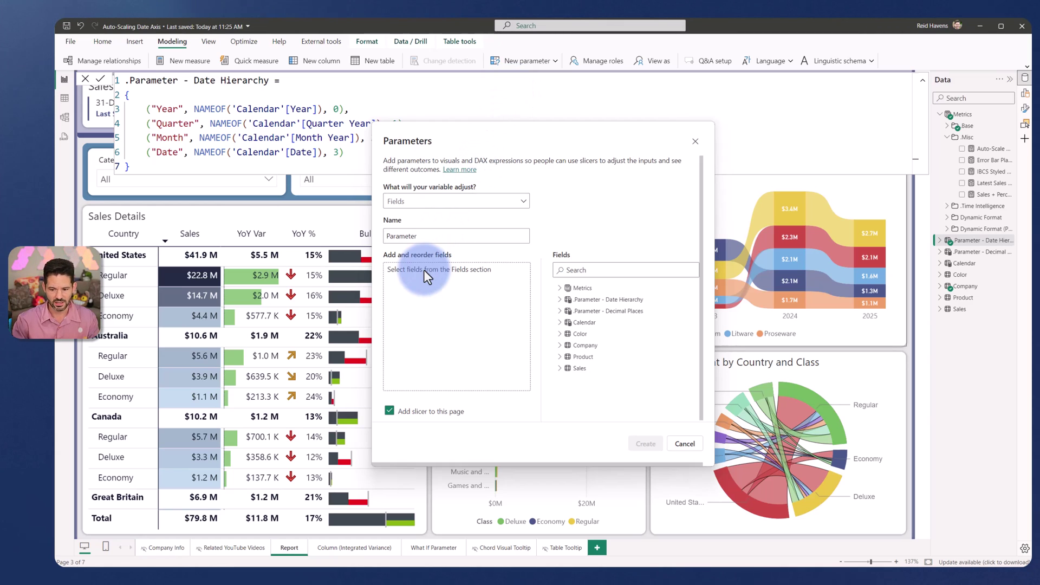
left_click(687, 441)
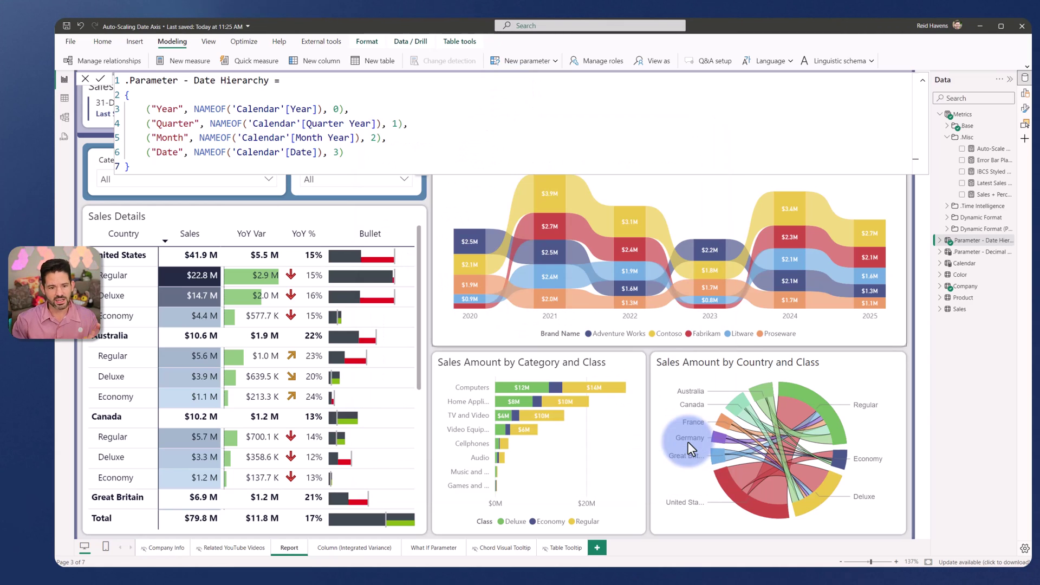
left_click(64, 116)
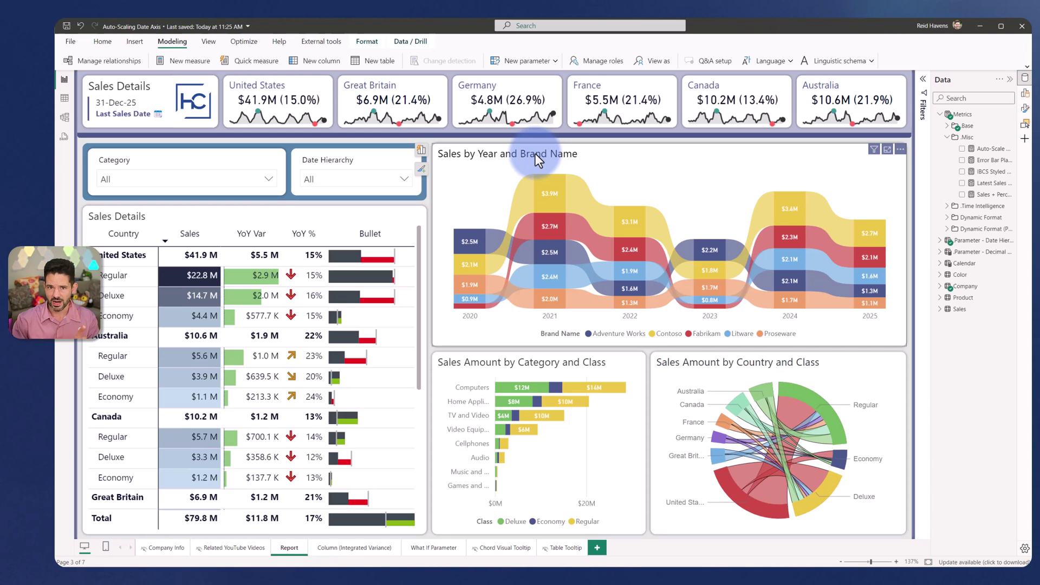
Delete the Date Hierarchy card from the ribbon chart's visual filters and show the Build pane.
left_click(924, 79)
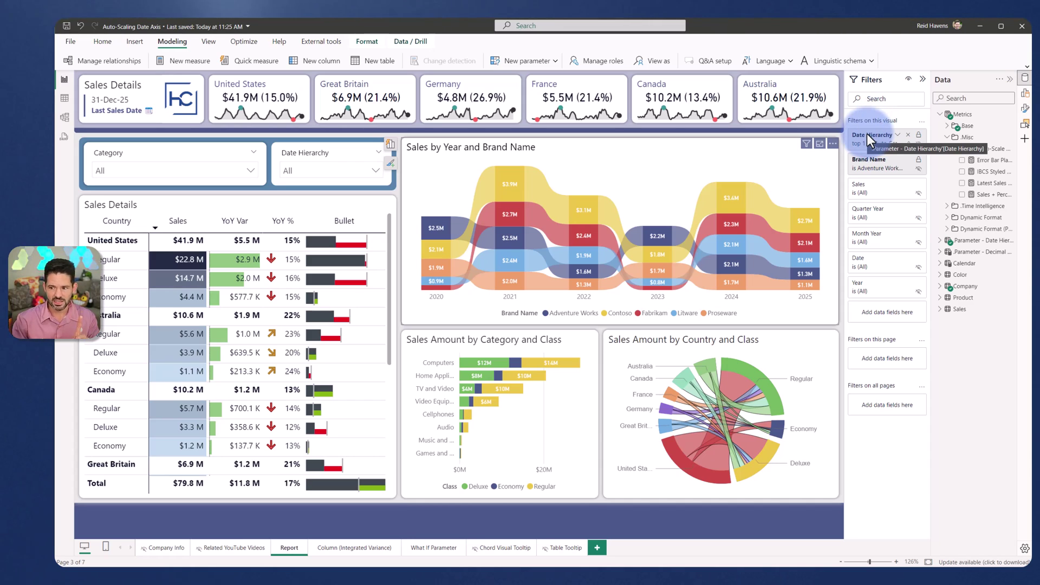
left_click(939, 241)
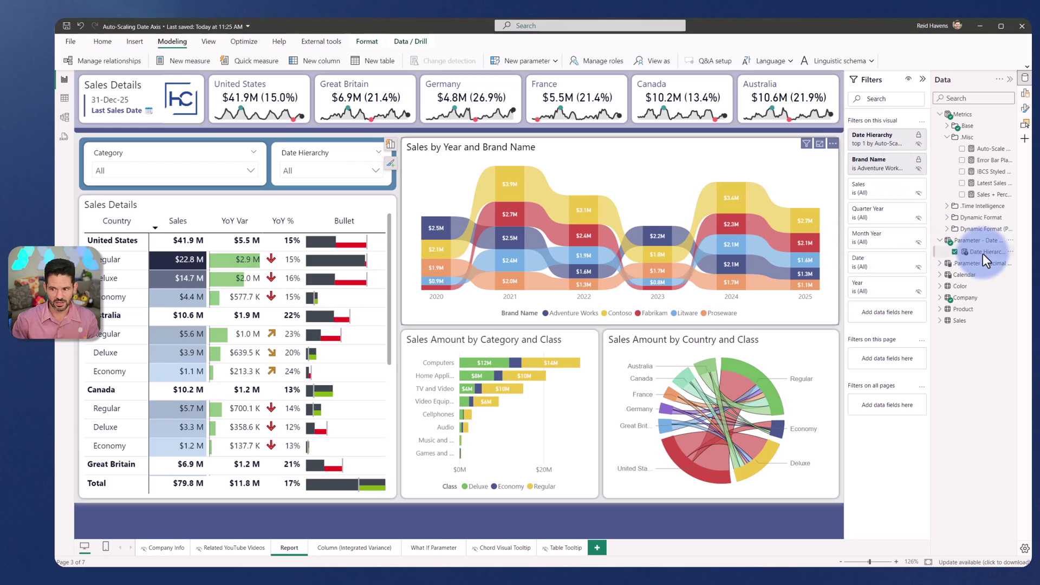
left_click(982, 253)
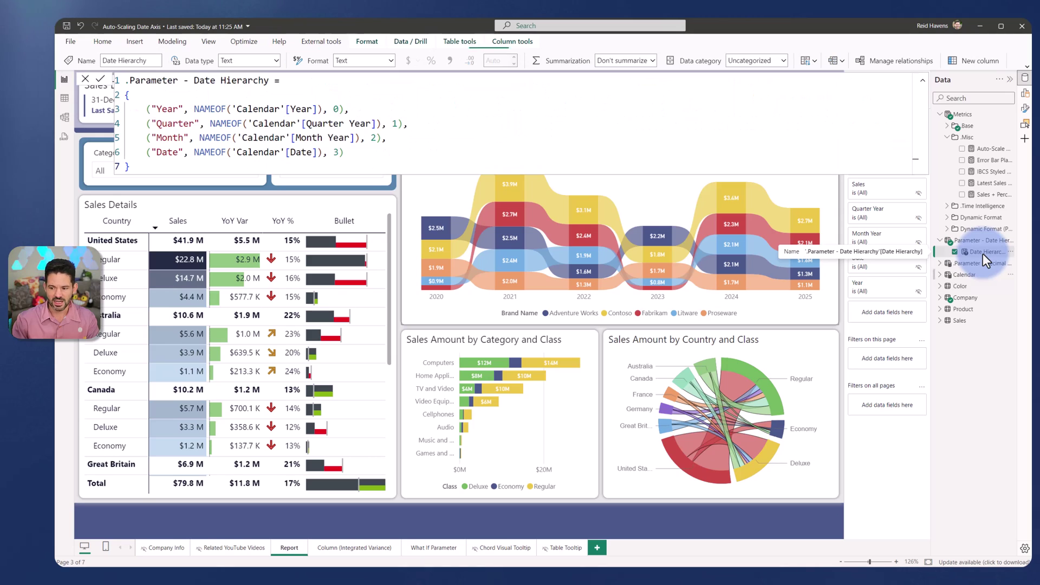
left_click(922, 80)
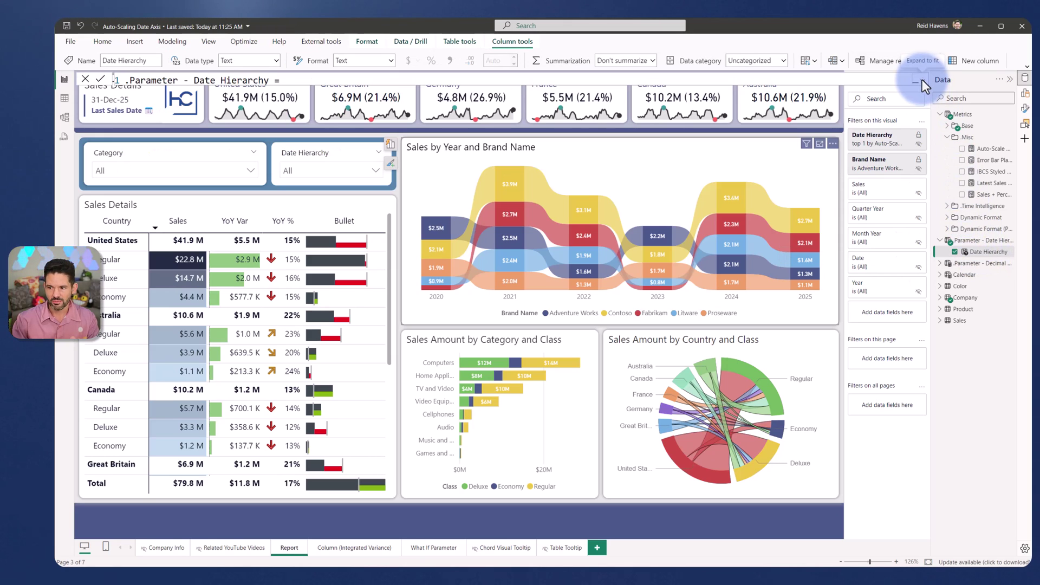
left_click(909, 135)
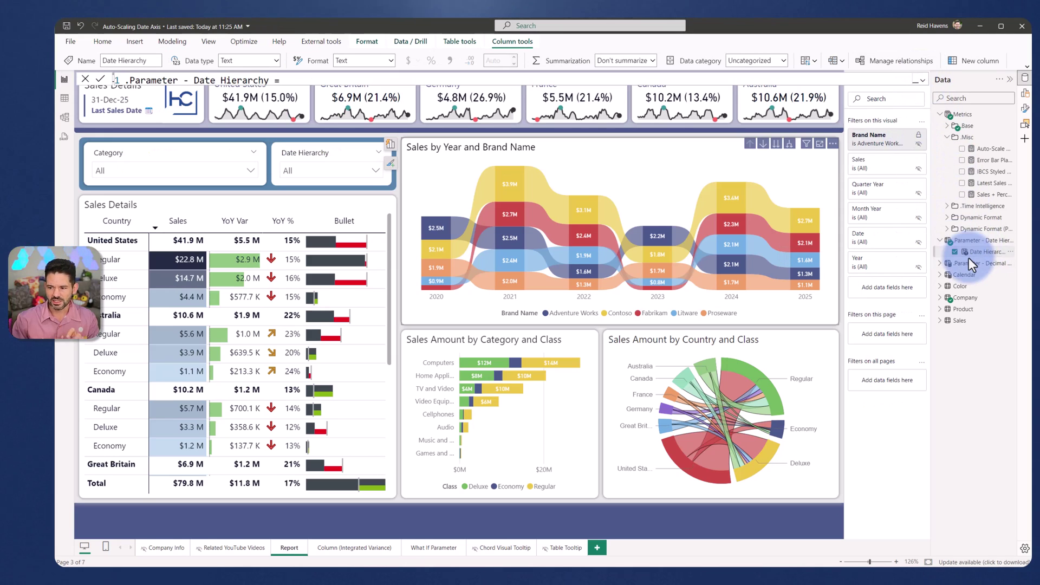
left_click(1025, 93)
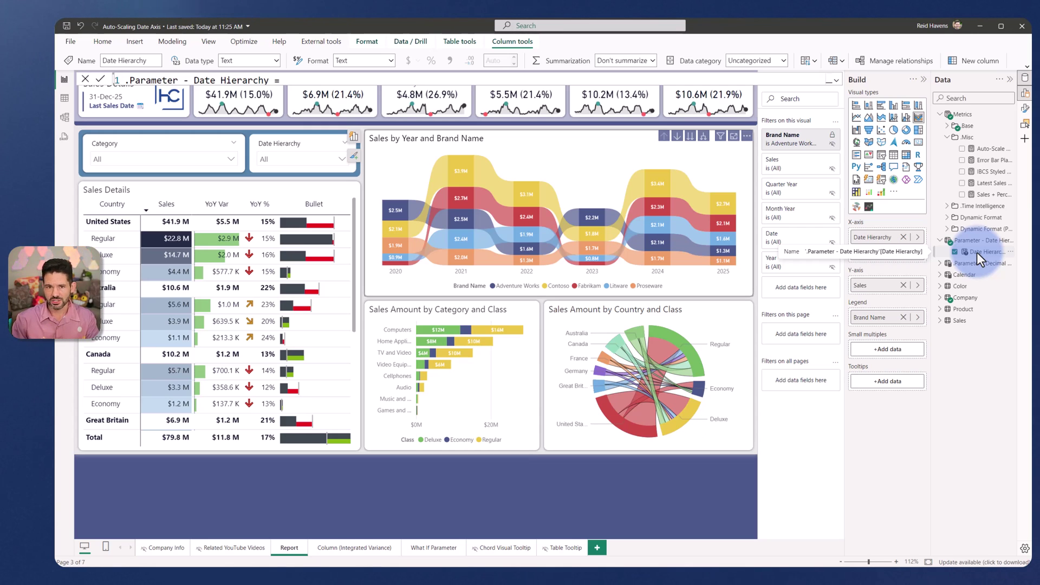
Add a Date Hierarchy Top N filter to the chart: top 1 by Auto-Scale Date Filter, applied.
left_click_drag(976, 252, 798, 288)
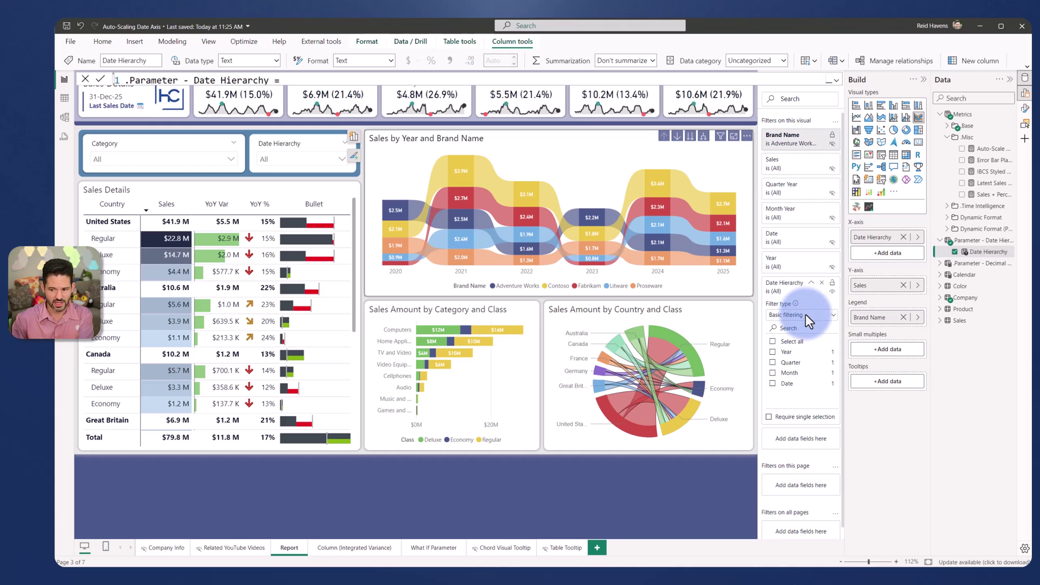
left_click(805, 314)
left_click(778, 352)
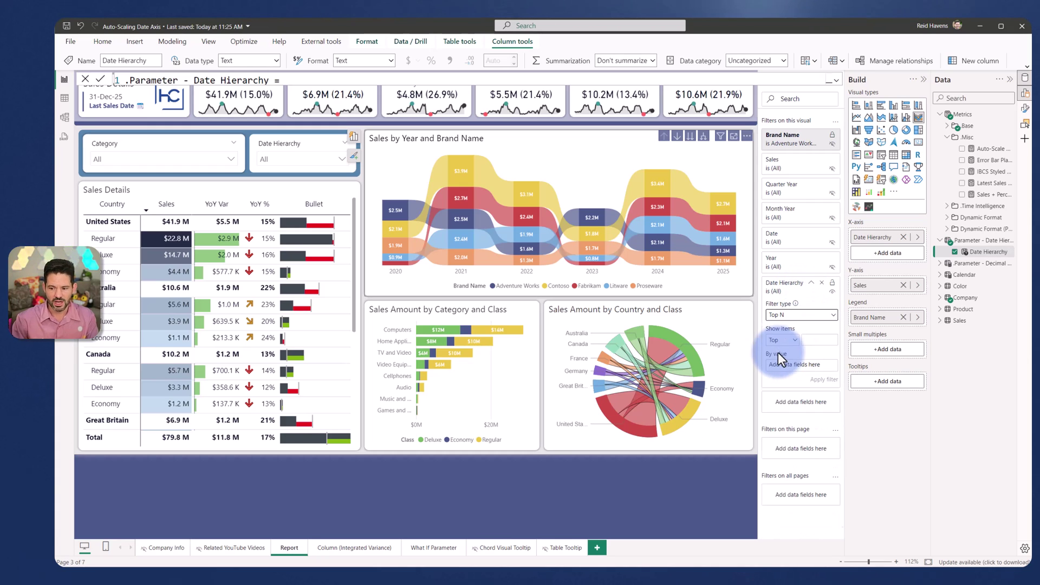
left_click(814, 336)
type("1")
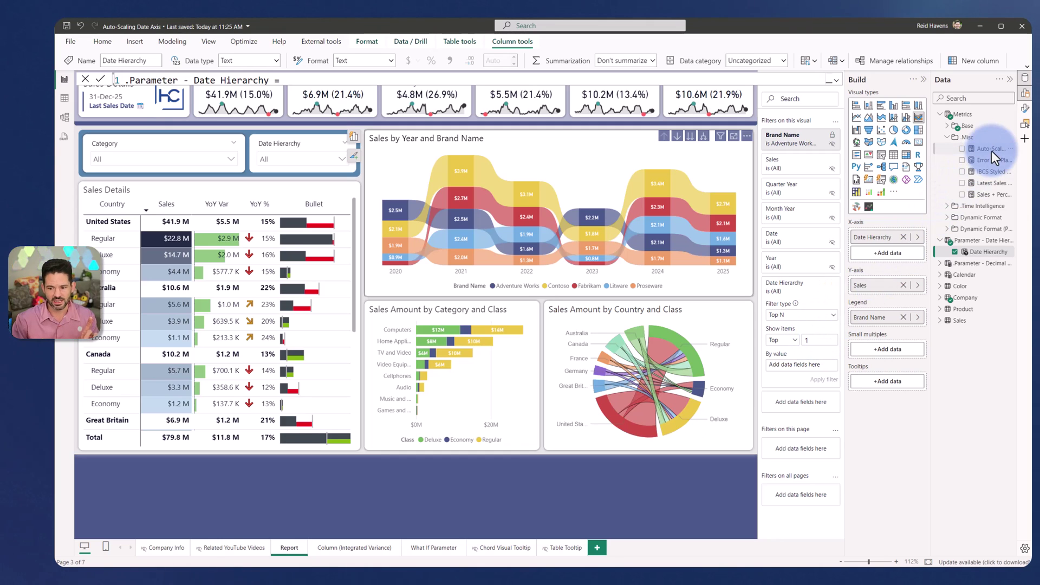
left_click_drag(991, 150, 813, 369)
left_click(821, 379)
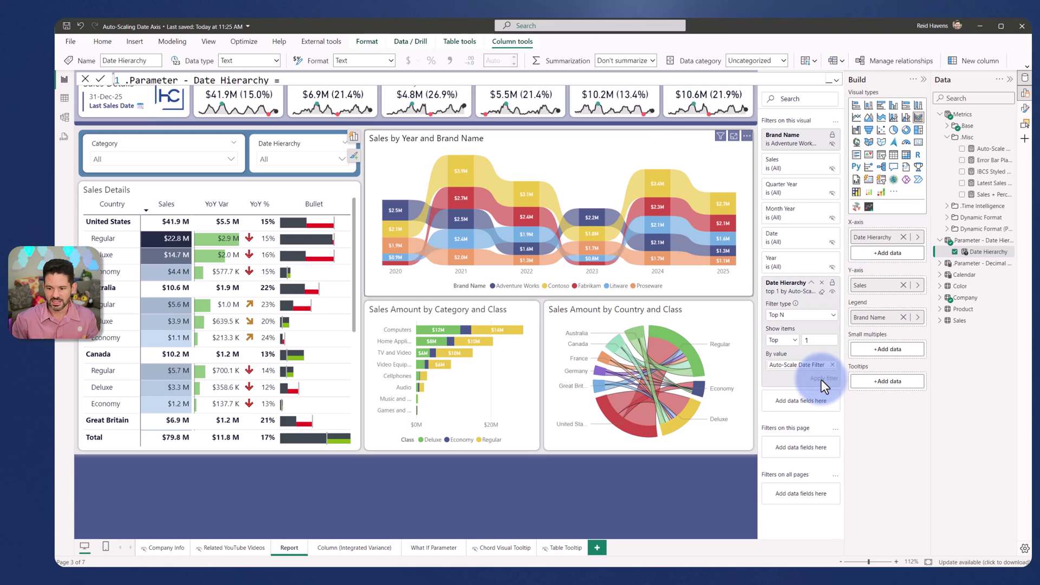
left_click(810, 282)
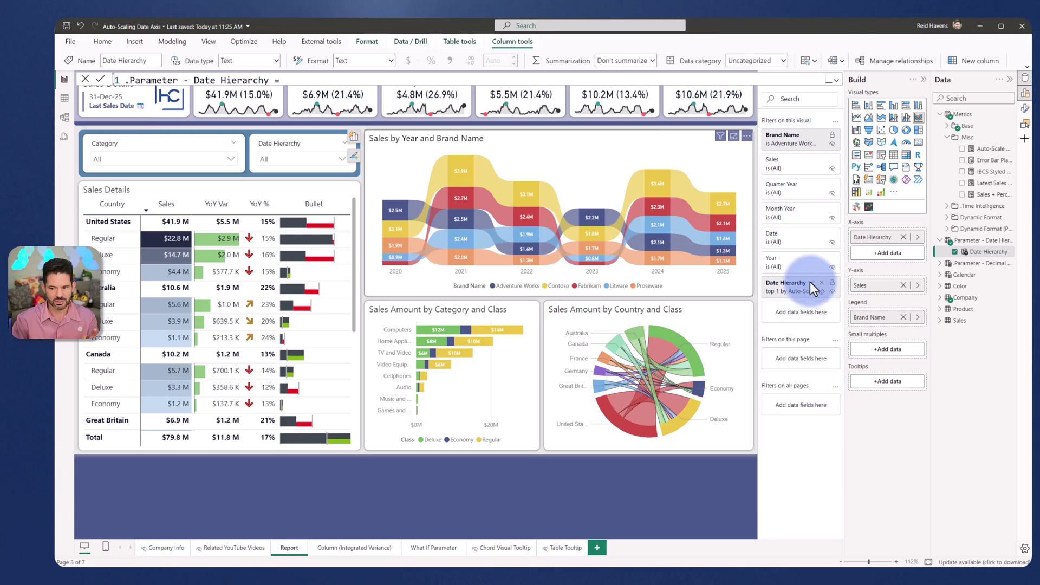
Select 2025 in the Date Hierarchy slicer and move the Date Hierarchy filter below Brand Name.
left_click(277, 162)
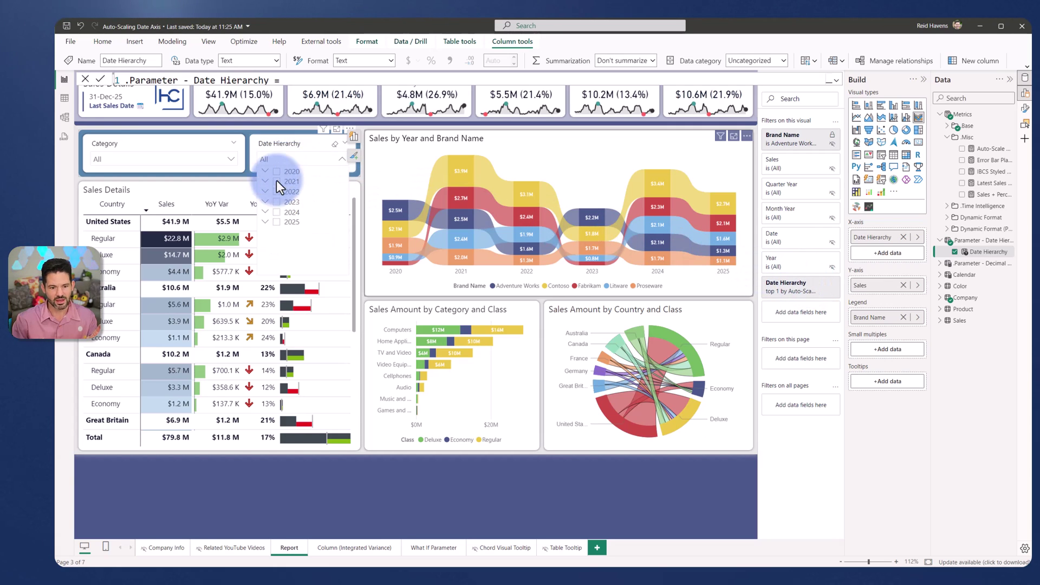
left_click(276, 222)
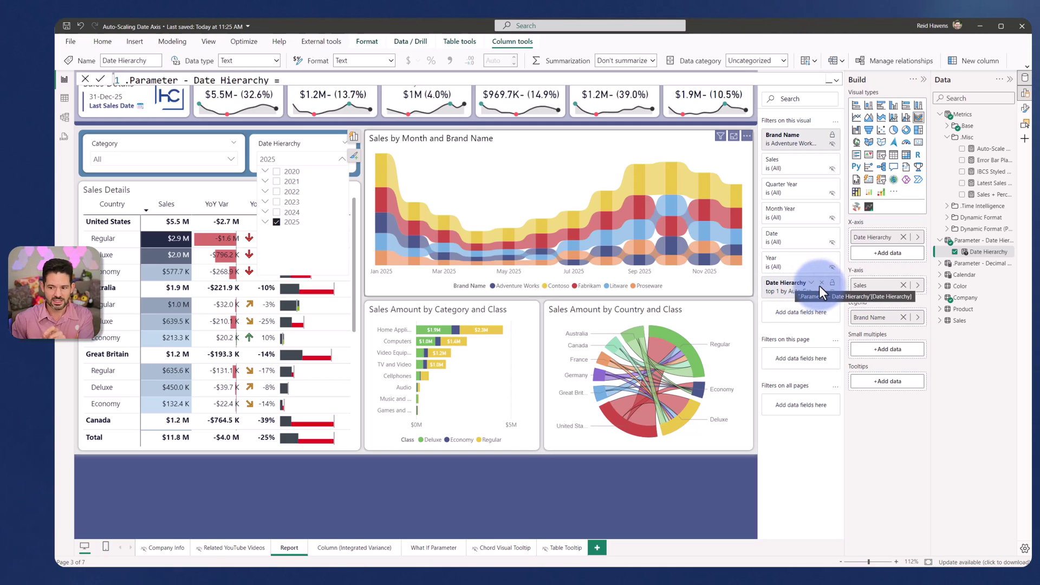
left_click_drag(794, 290, 779, 160)
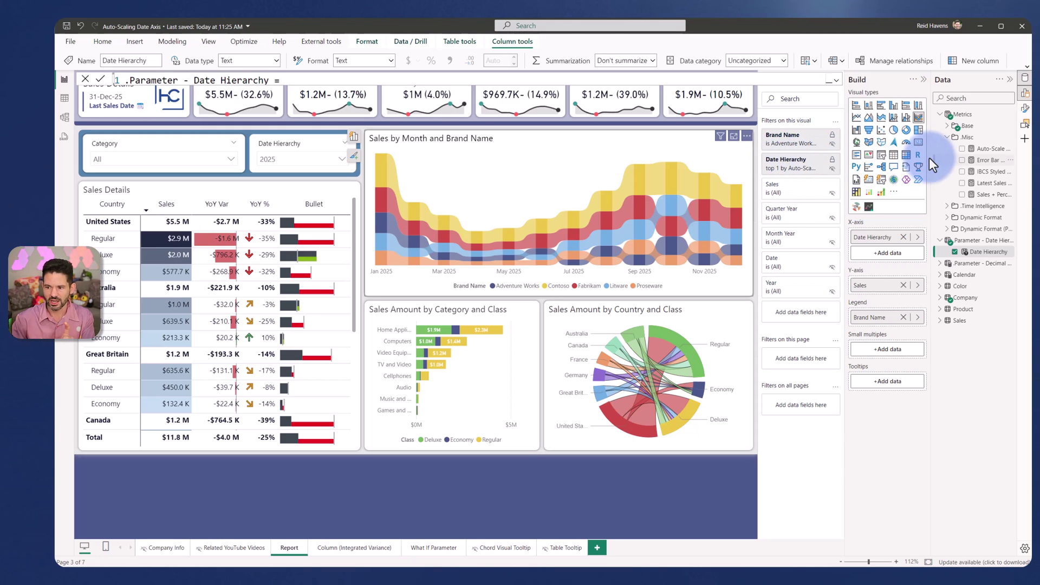
Hide the Data and Build panes and expand the full Auto-Scale Date Filter DAX to review its Selection variable.
left_click_drag(928, 158, 873, 161)
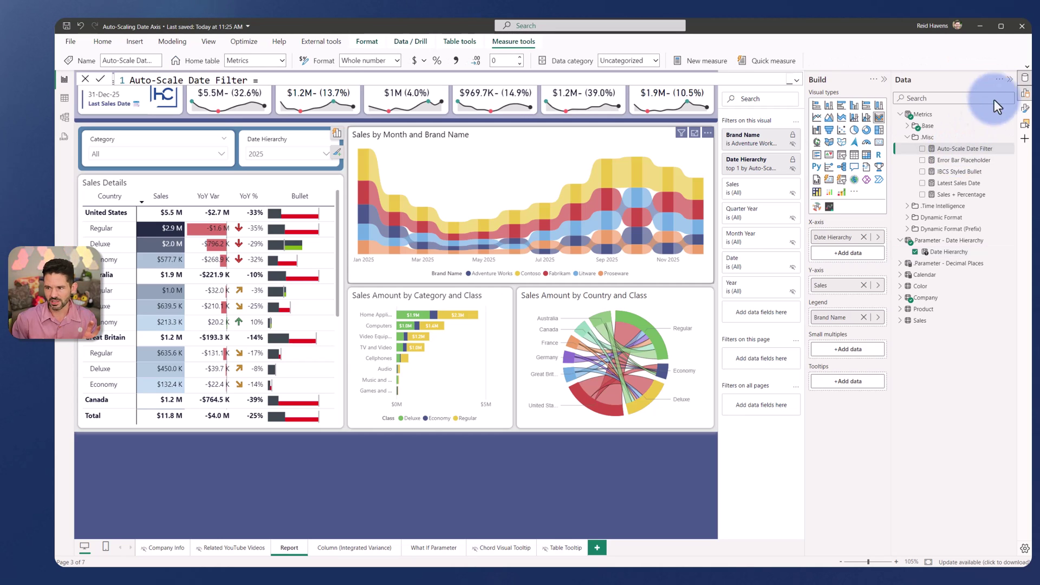
left_click(1010, 80)
left_click(1011, 78)
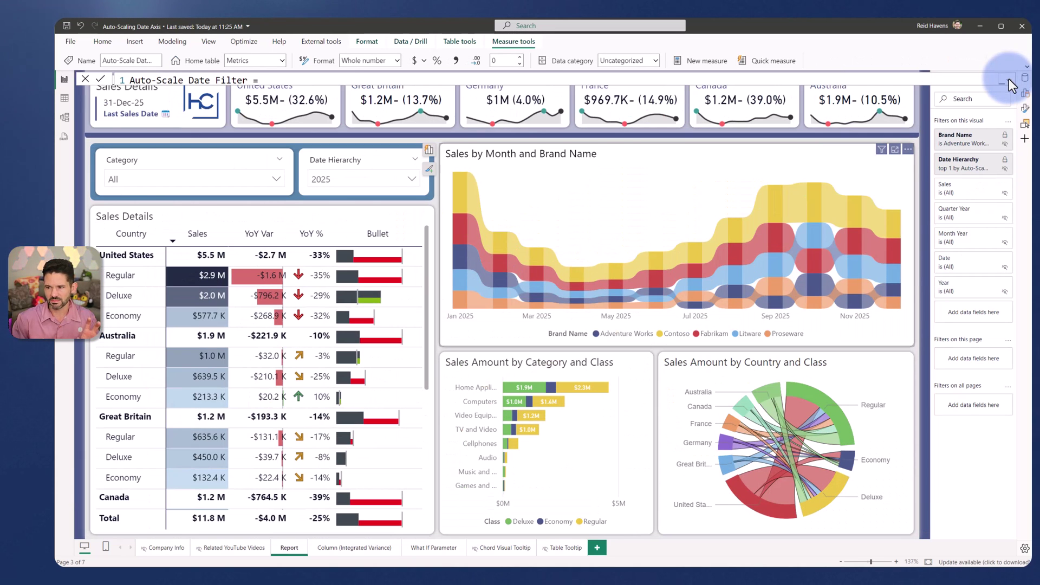
left_click(1008, 79)
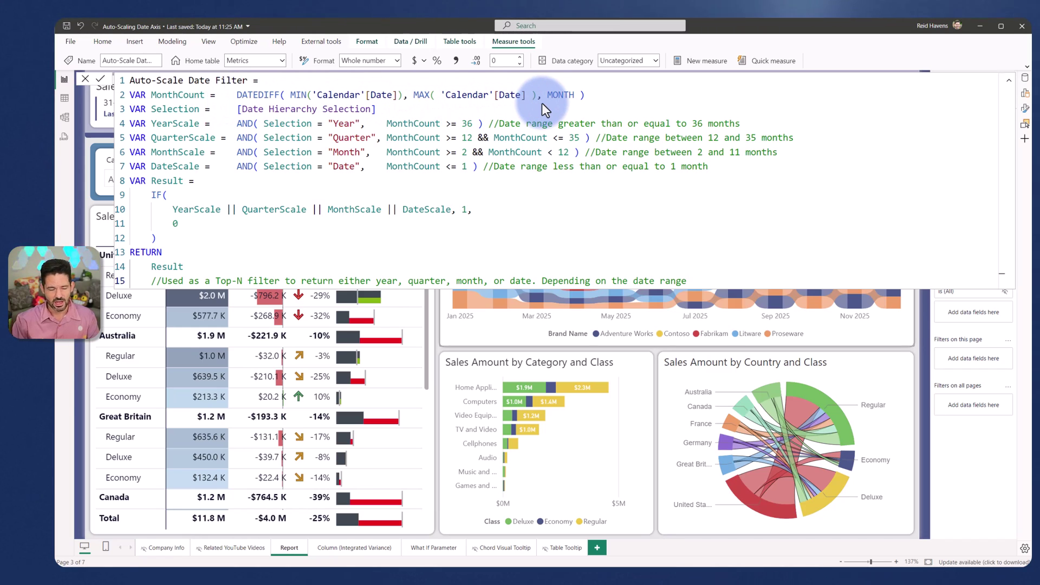
double_click(157, 109)
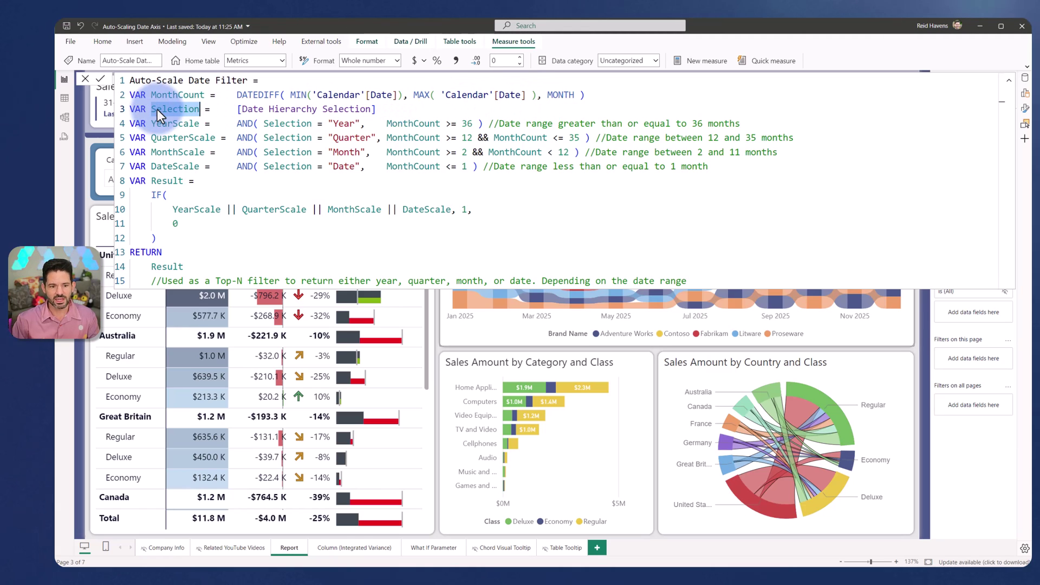
left_click_drag(239, 109, 378, 111)
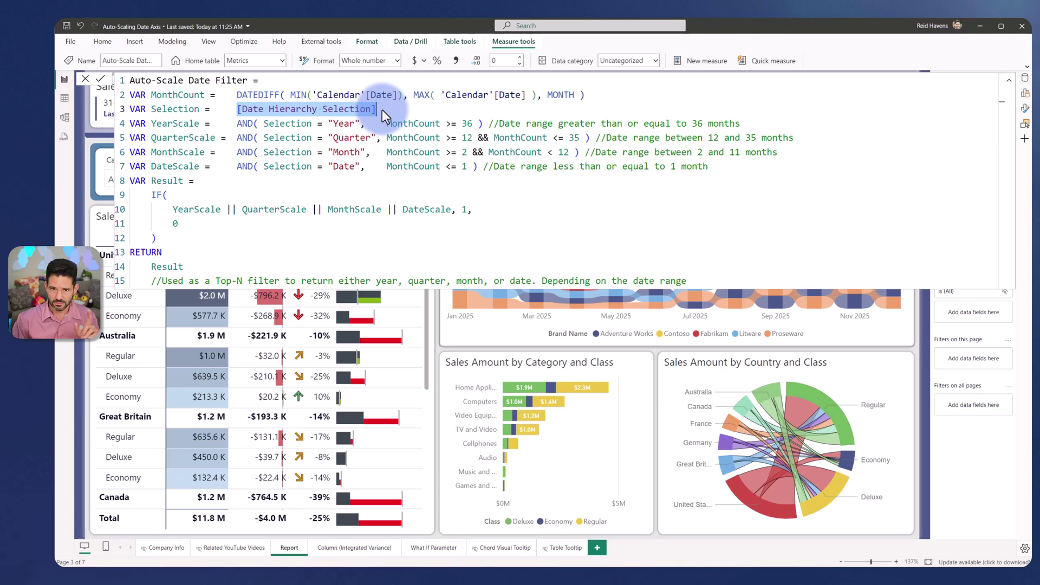
left_click(1024, 77)
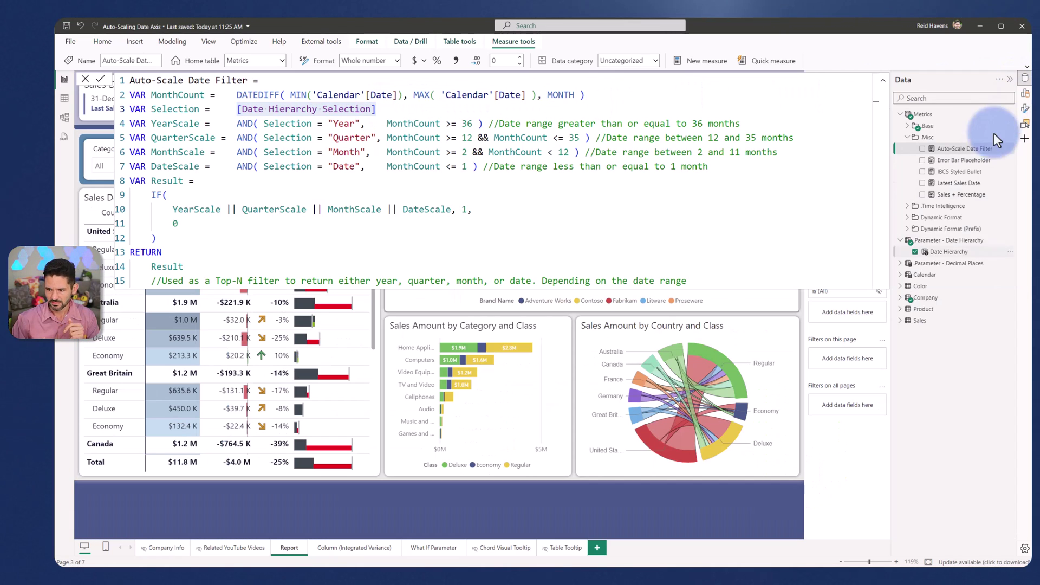
Review the Date Hierarchy Selection measure's DAX, then return to the Auto-Scale Date Filter code.
left_click(930, 242)
left_click(929, 285)
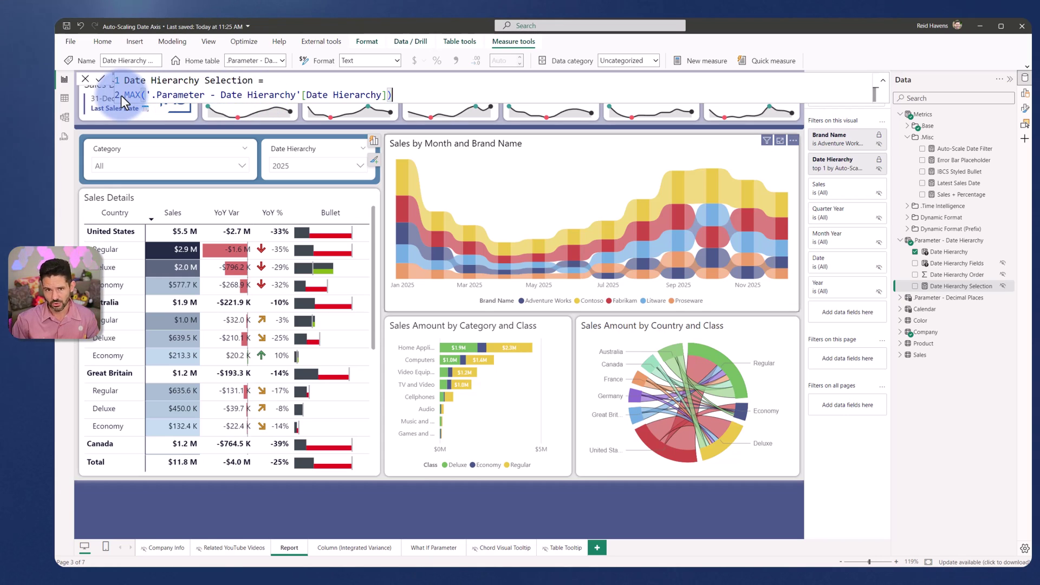
left_click(961, 149)
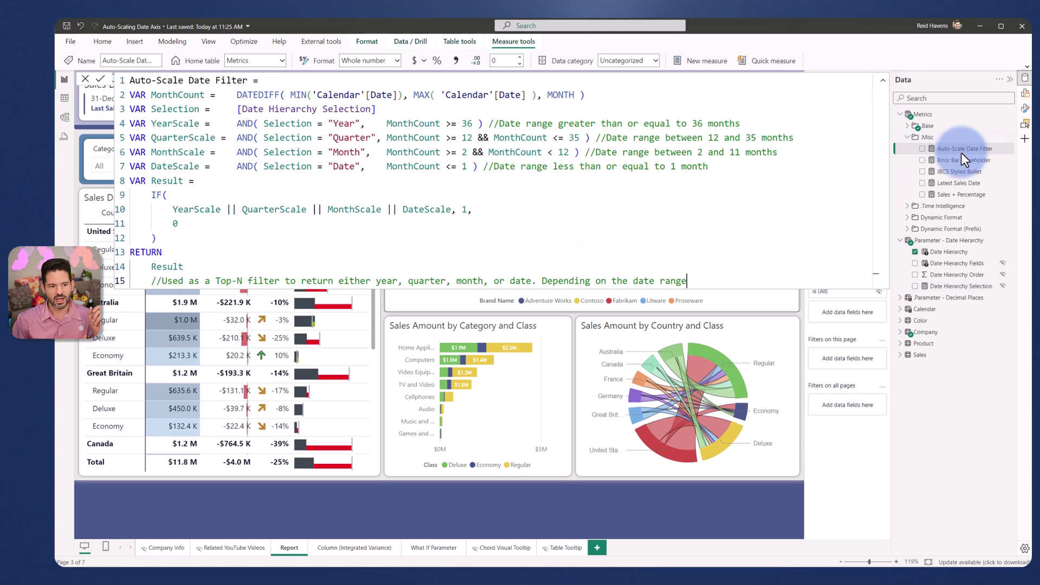
left_click(294, 122)
left_click(345, 124)
double_click(345, 122)
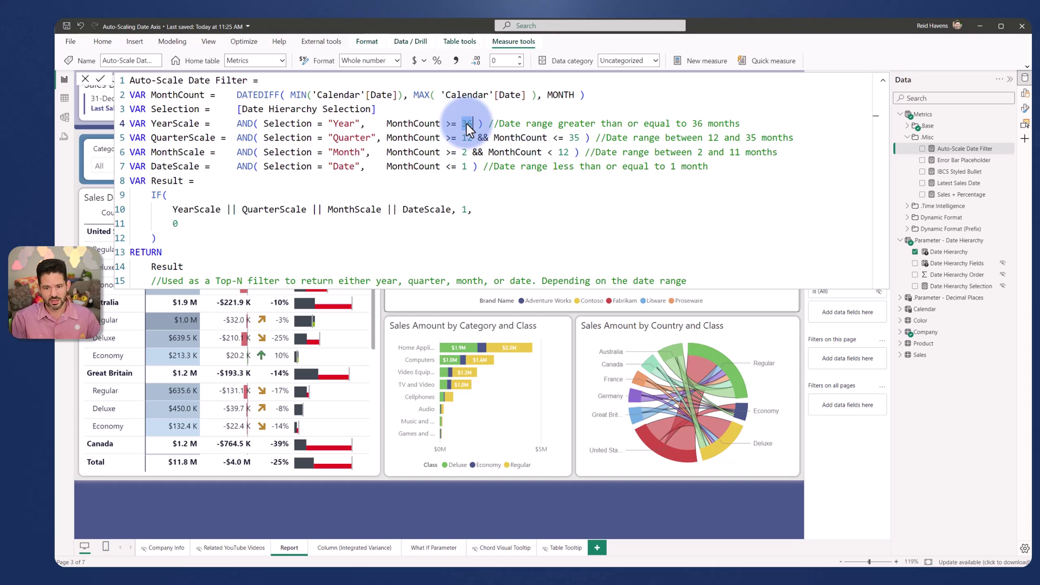
double_click(346, 122)
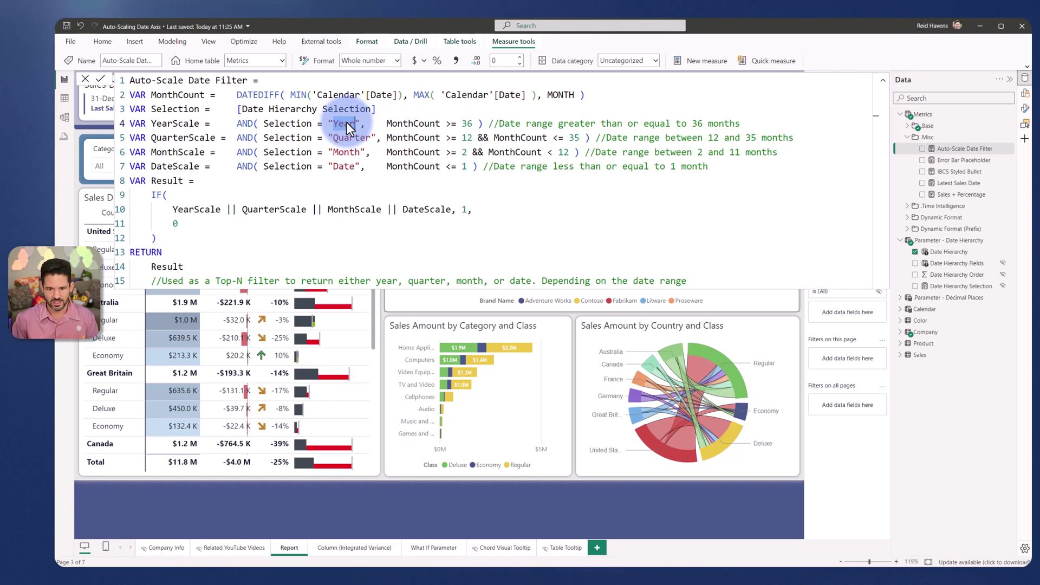
double_click(196, 139)
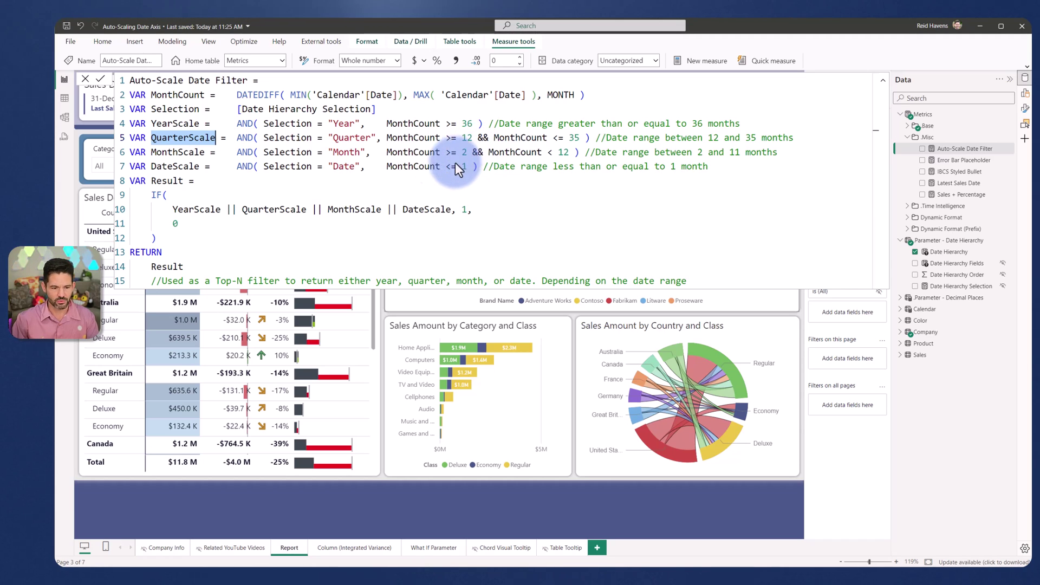
double_click(160, 196)
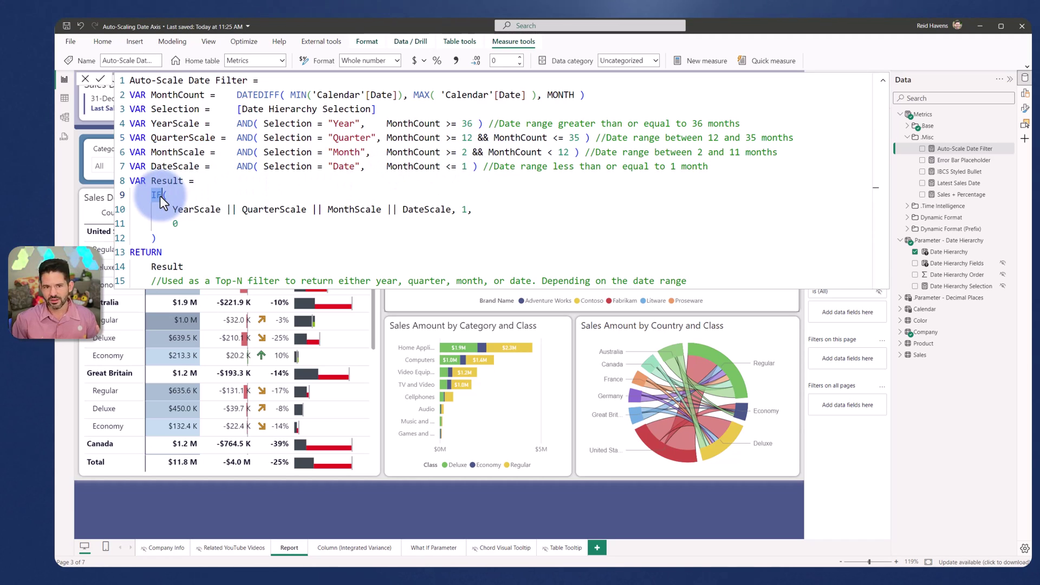
double_click(197, 211)
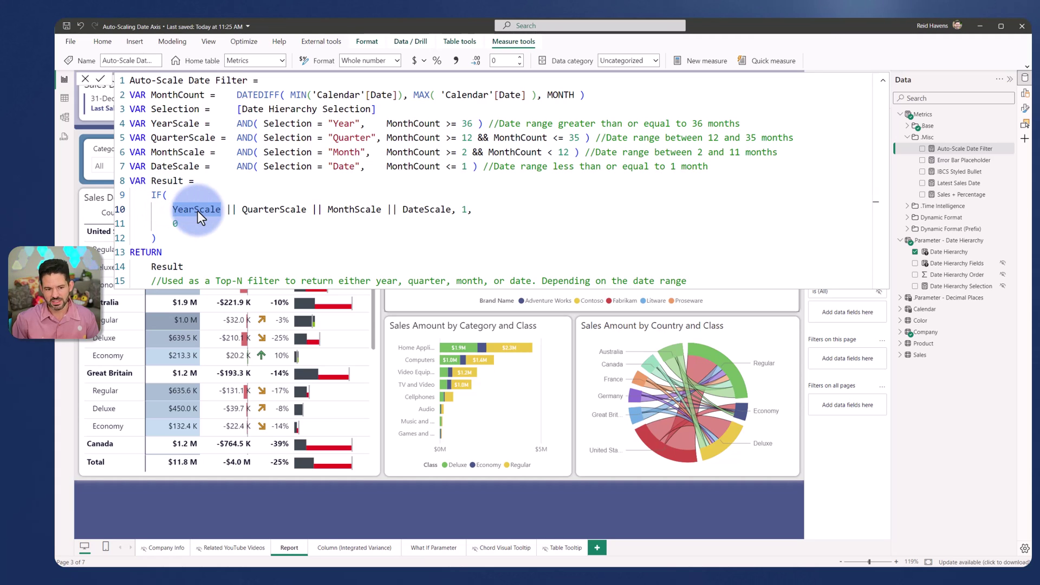
left_click(289, 212)
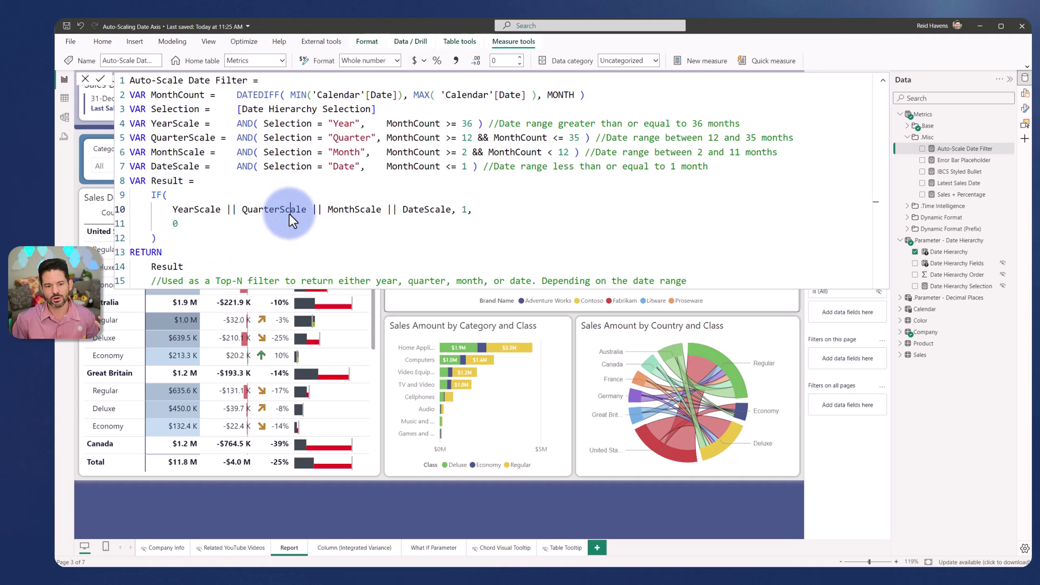
triple_click(357, 210)
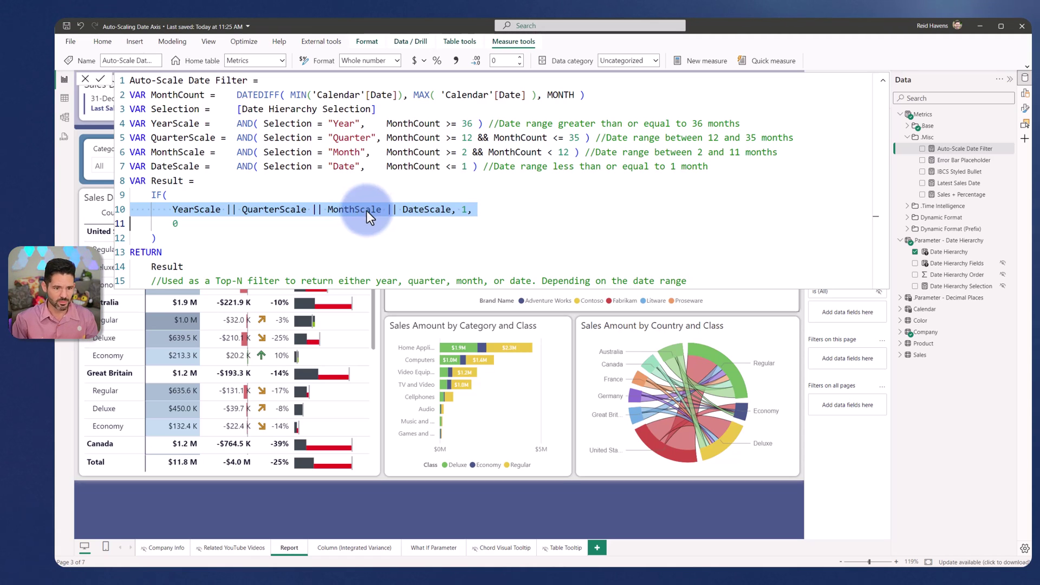
left_click(463, 215)
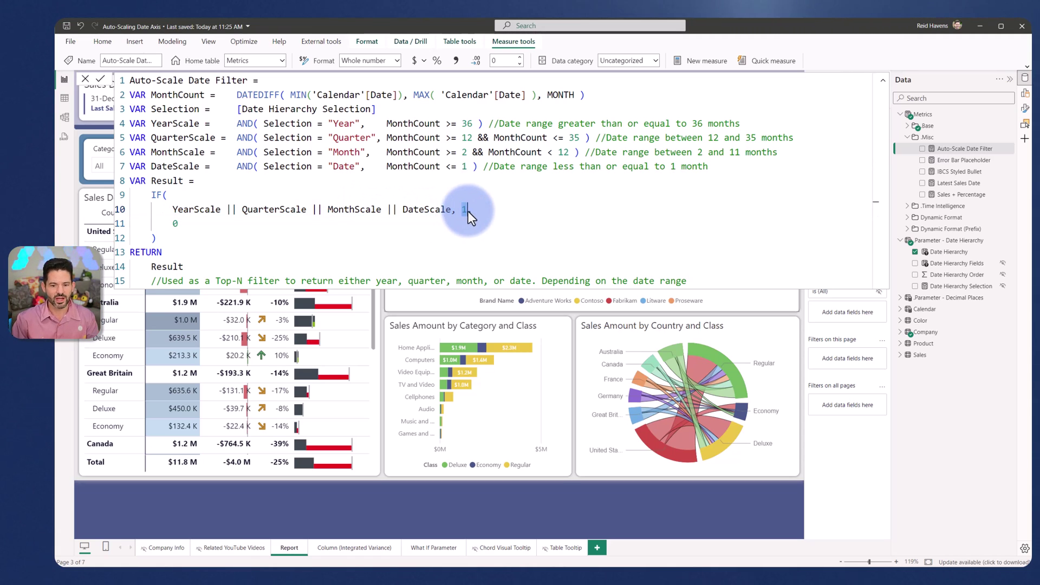
double_click(174, 224)
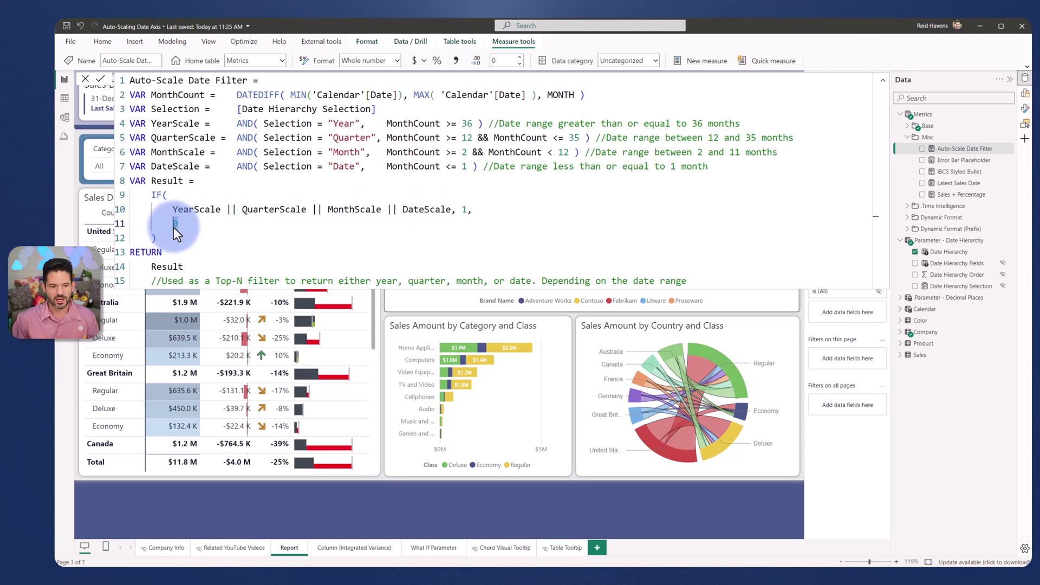
left_click(237, 123)
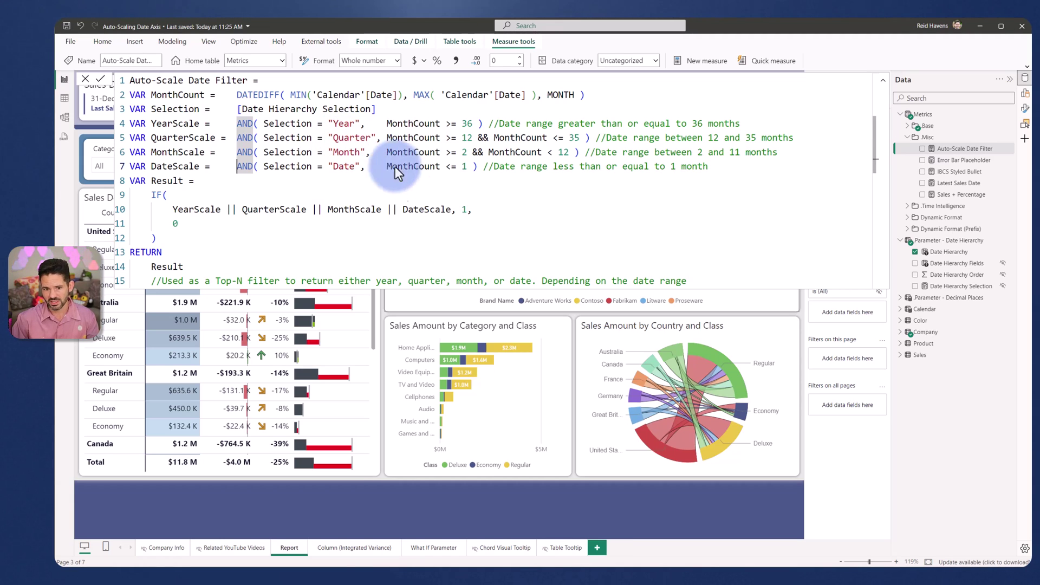
double_click(464, 209)
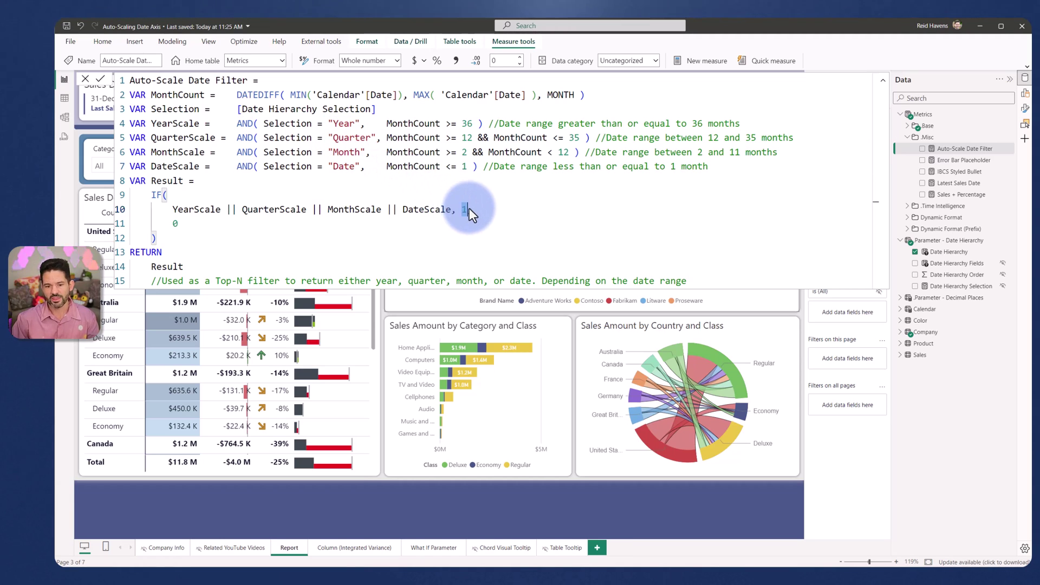
left_click(206, 223)
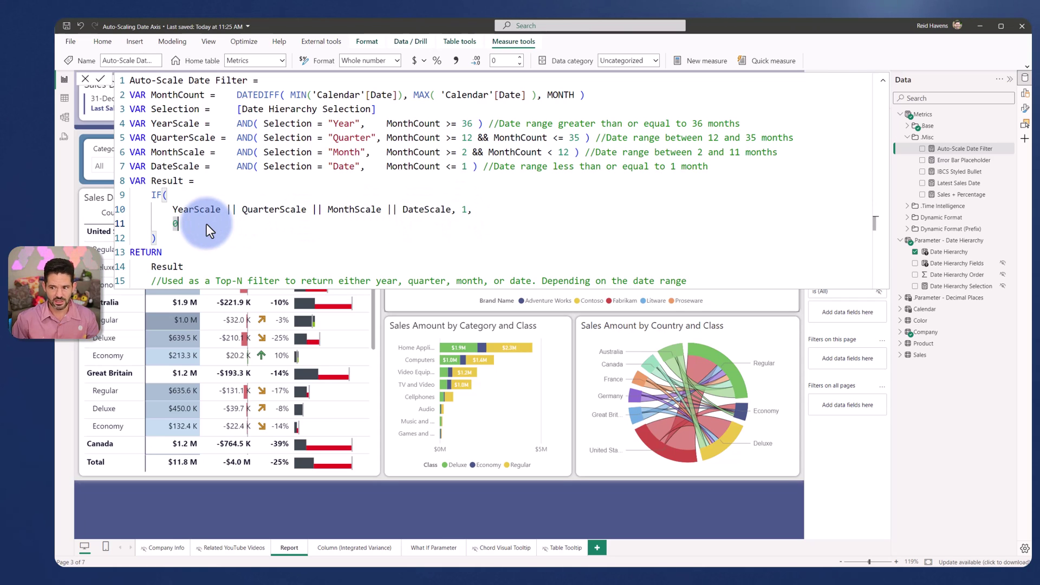
left_click(882, 79)
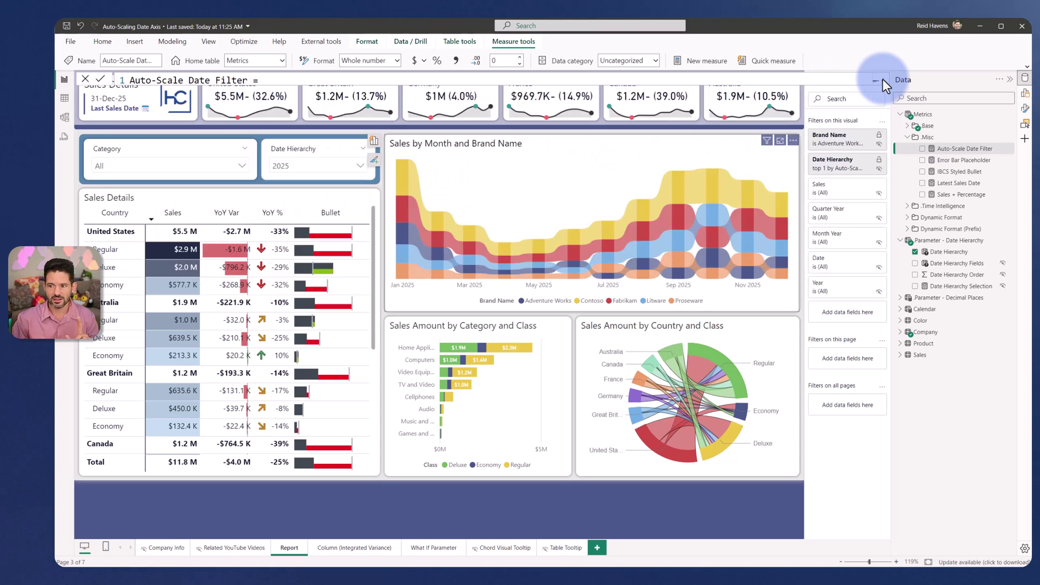
left_click(857, 160)
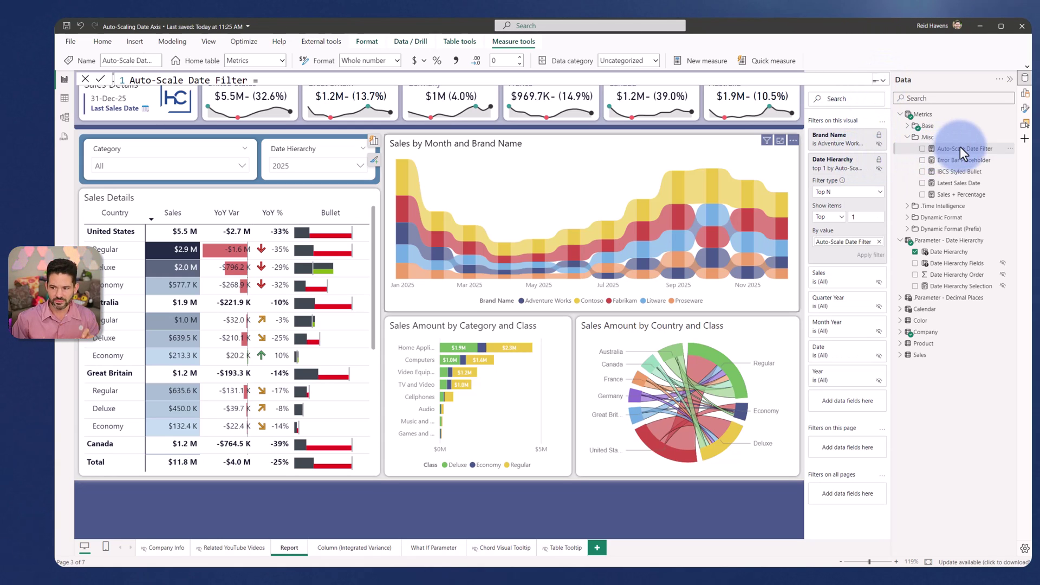
mouse_move(959, 147)
left_mouse_down()
mouse_move(820, 410)
mouse_move(954, 161)
left_mouse_up()
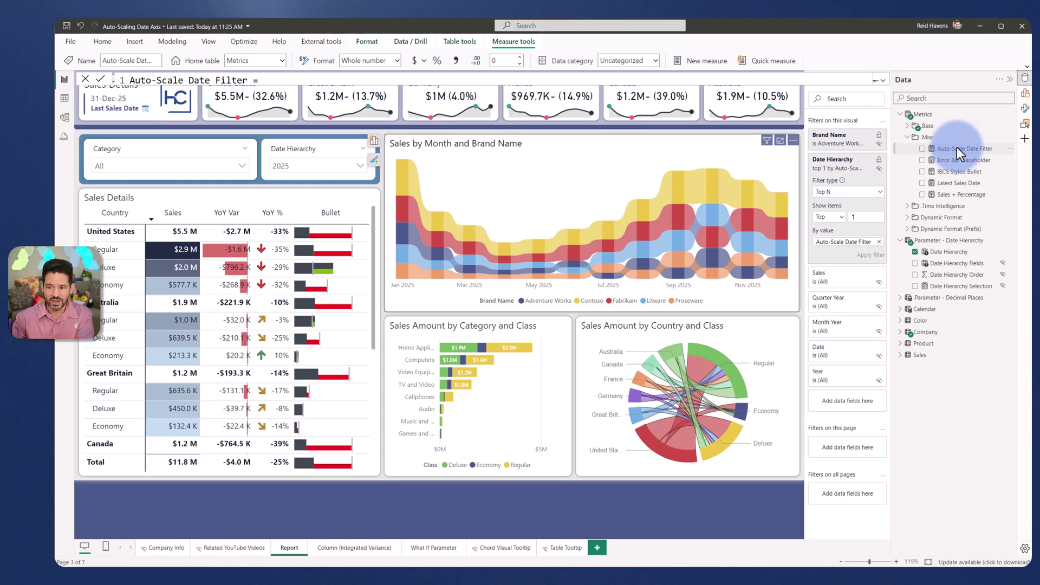
left_click(860, 159)
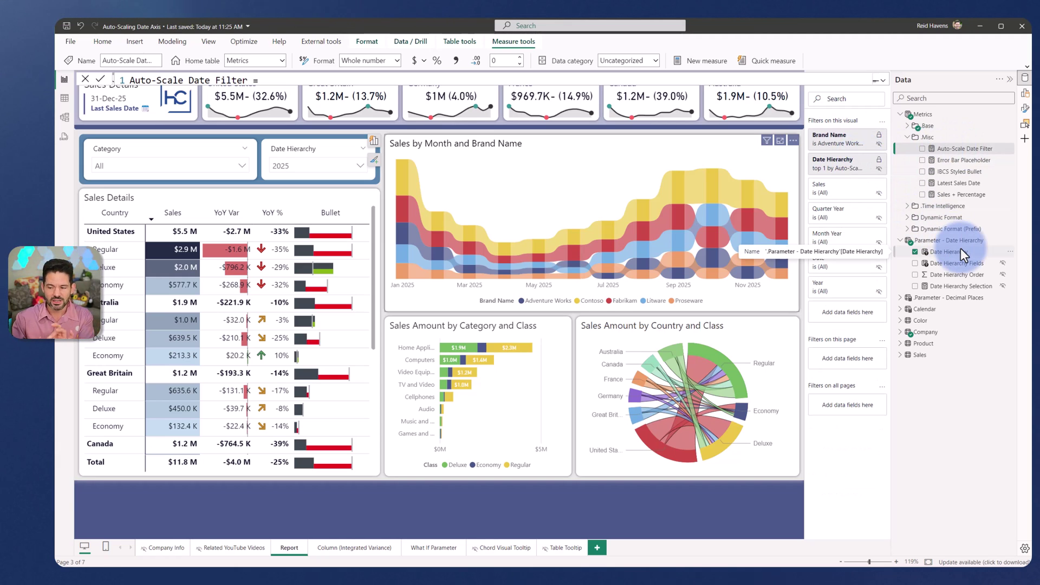
left_click(858, 160)
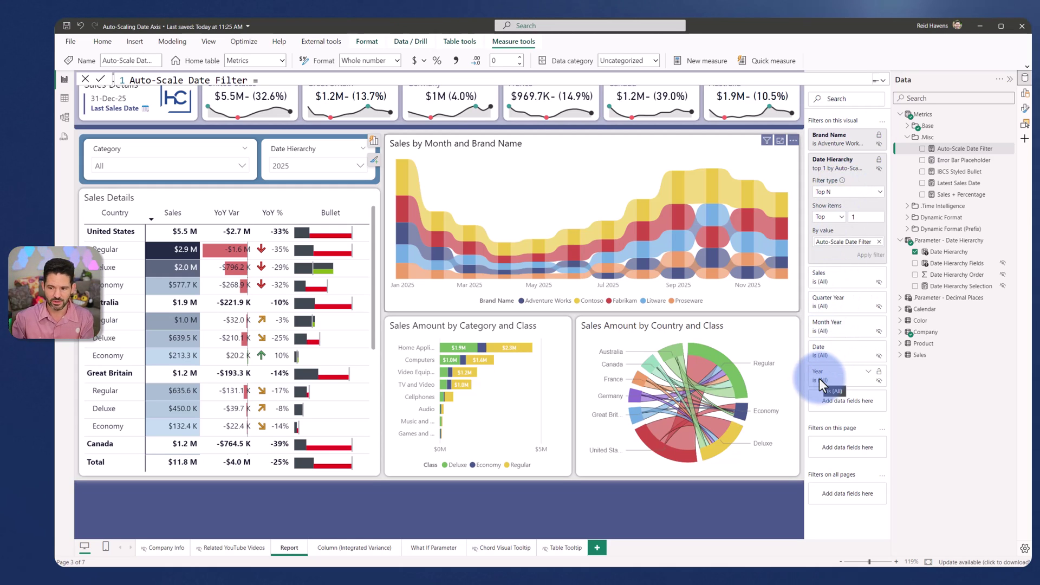
left_click(857, 159)
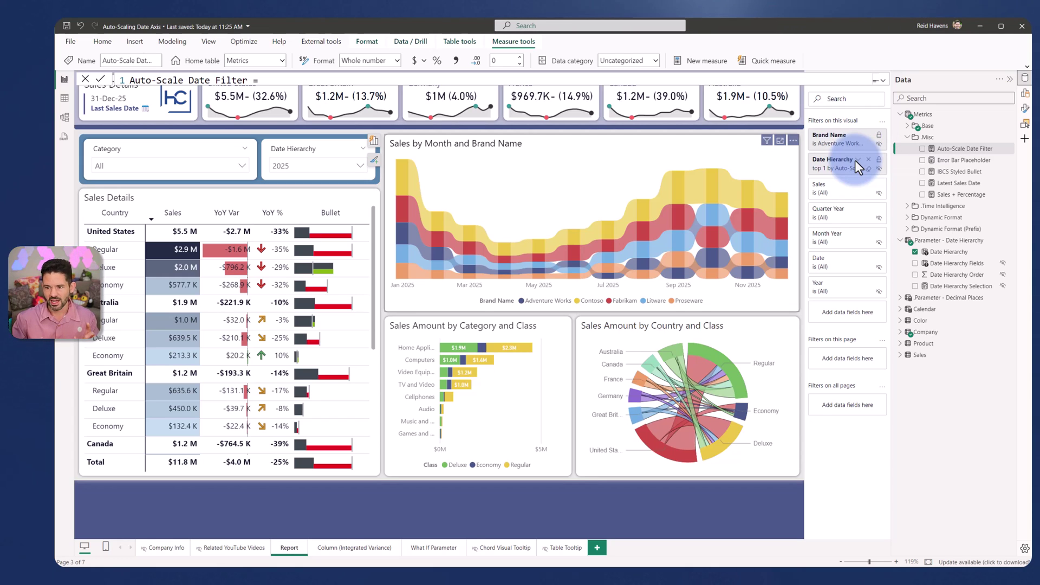
left_click(855, 161)
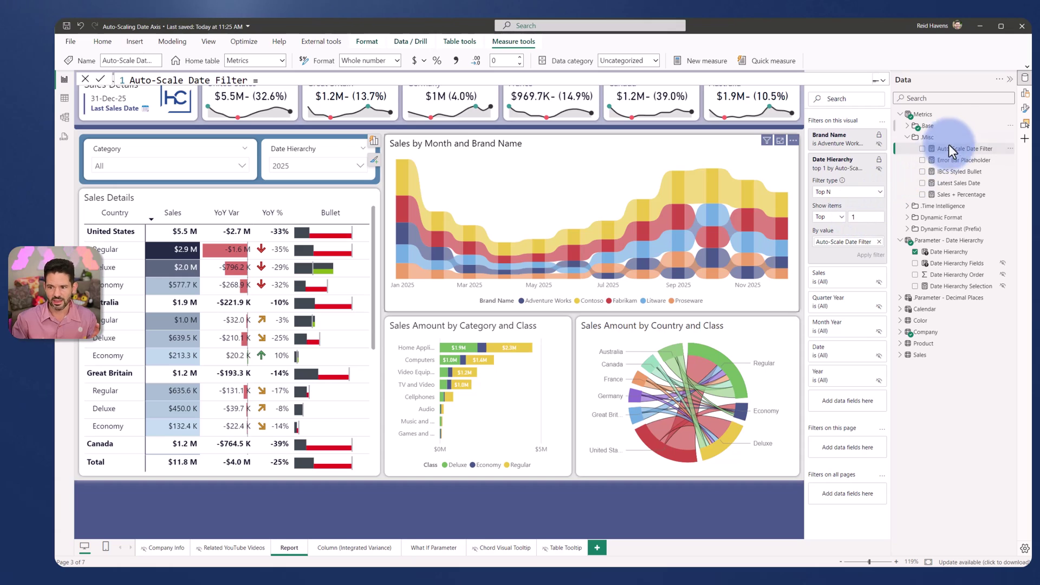
left_click(882, 79)
left_click_drag(451, 209, 227, 211)
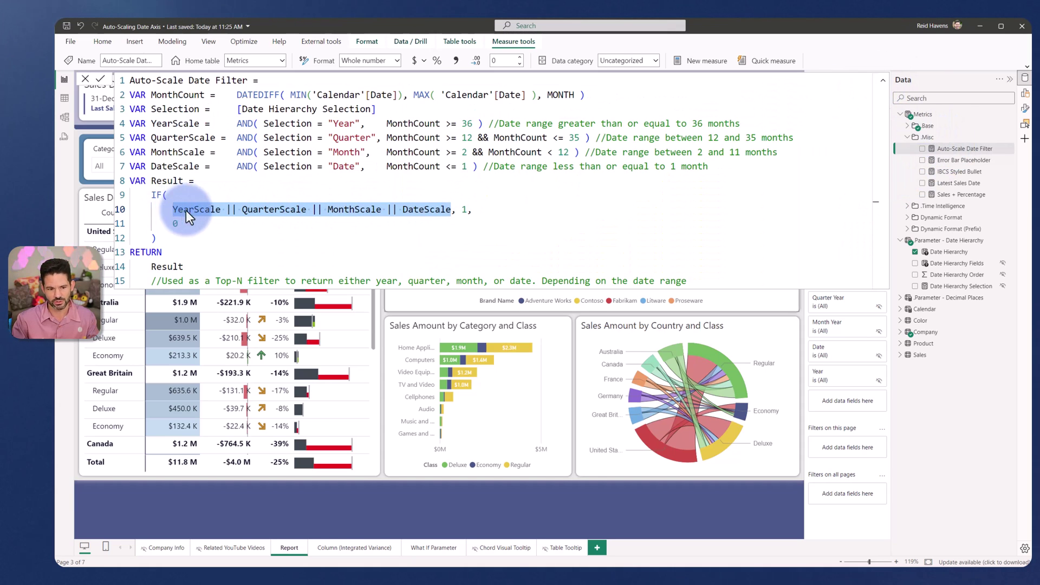
Point out the OR after YearScale, collapse the measure code, and show the slicer's year list.
left_click(228, 211)
left_click(235, 210)
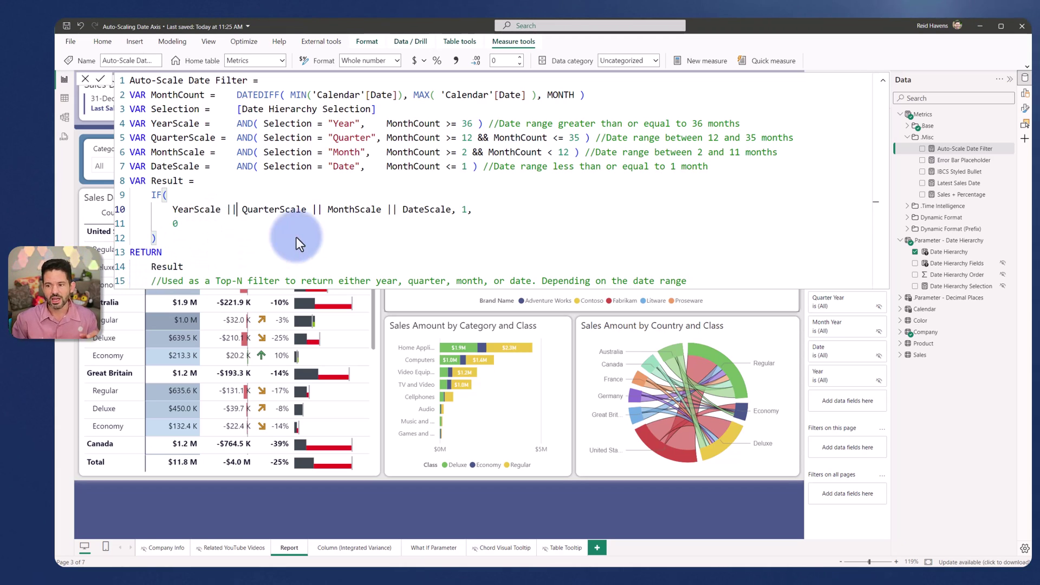
left_click(883, 80)
left_click(294, 175)
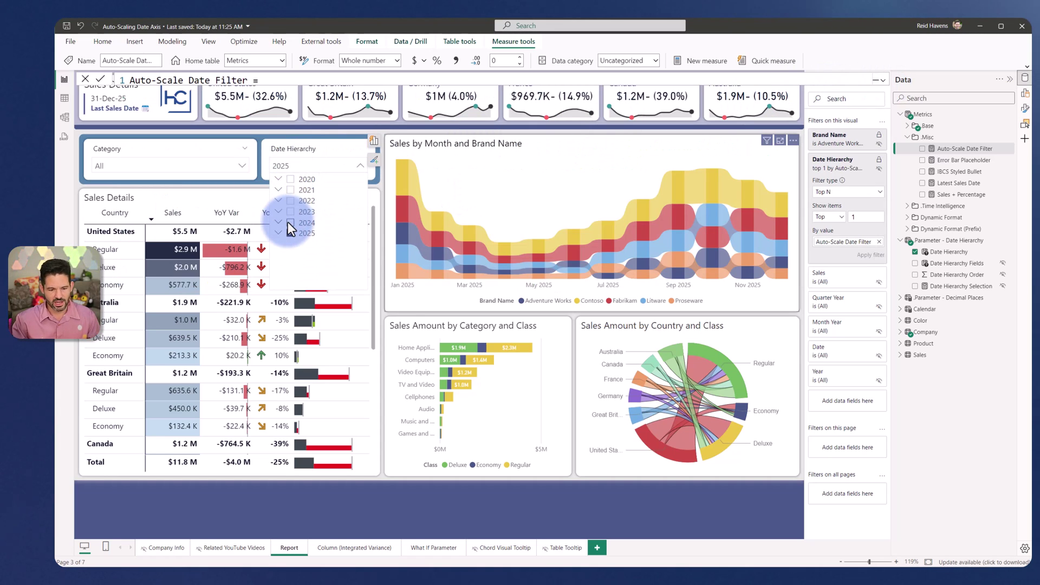
Add 2024 to the selected years, then drag Company's Brand Name field toward the chart filters.
left_click(288, 222)
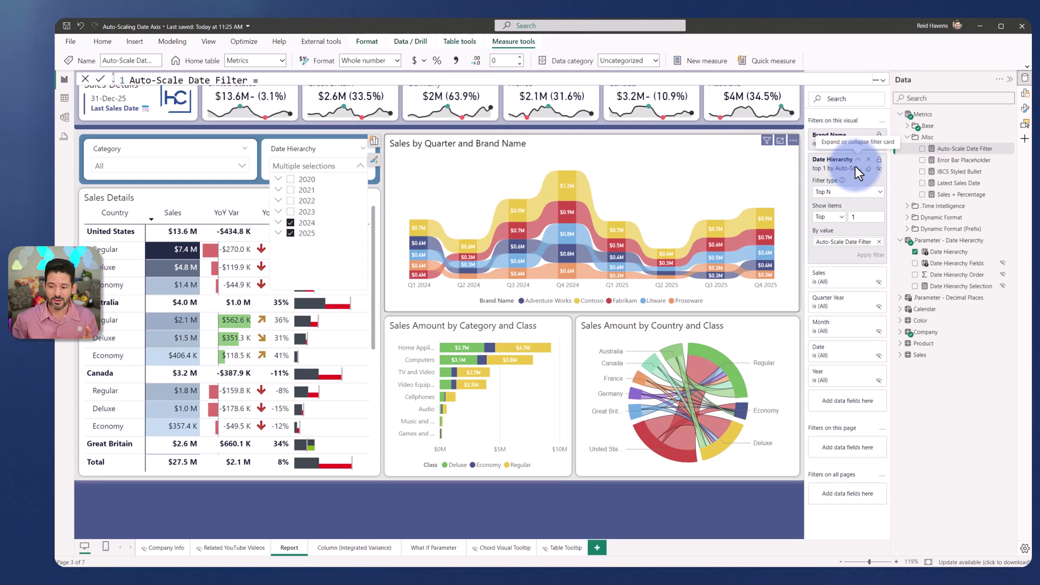
left_click(899, 331)
left_click_drag(941, 348, 941, 435)
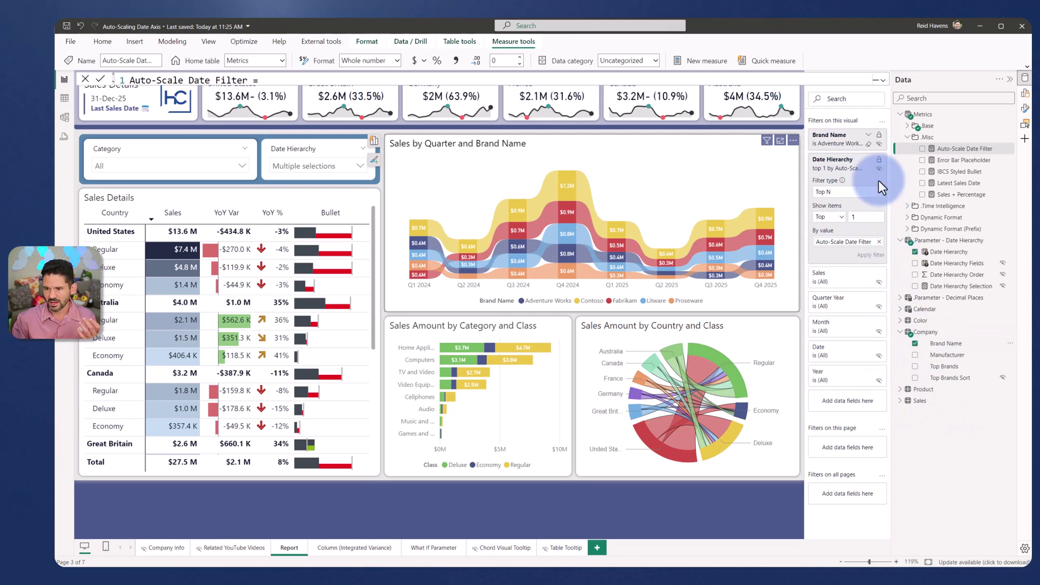
Clear the Brand Name filter to show all brands, then switch its filter type to Top N.
left_click(870, 135)
left_click(869, 135)
left_click(845, 168)
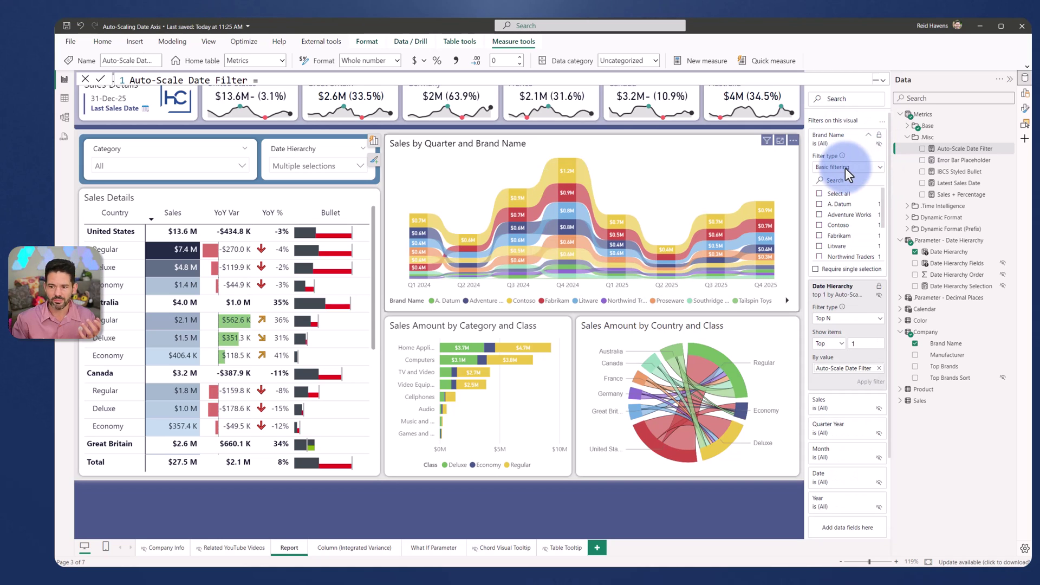
left_click(830, 203)
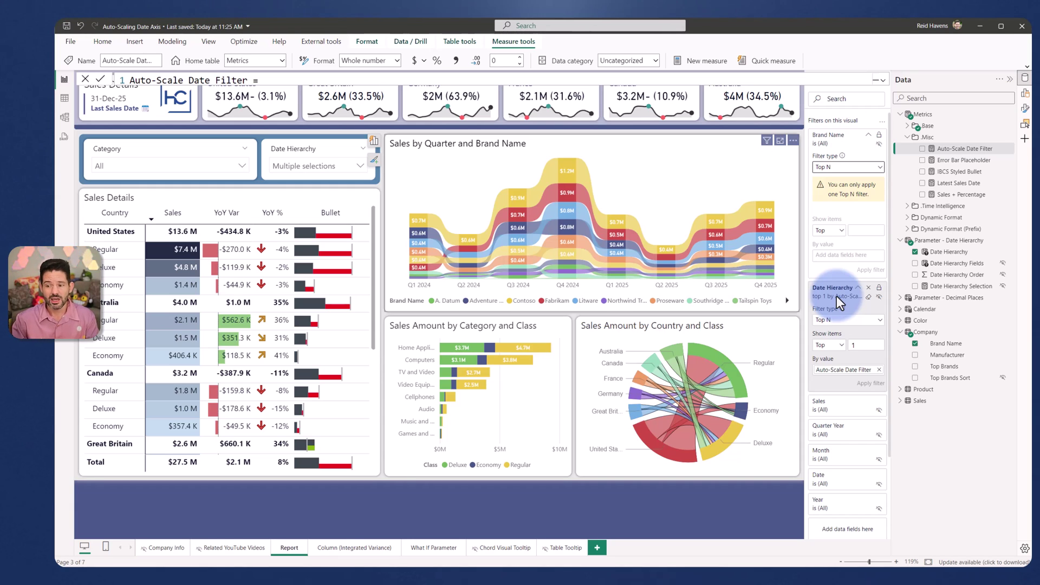
Undo the Top N attempt, restoring the Brand Name filter to Adventure Works.
left_click(80, 29)
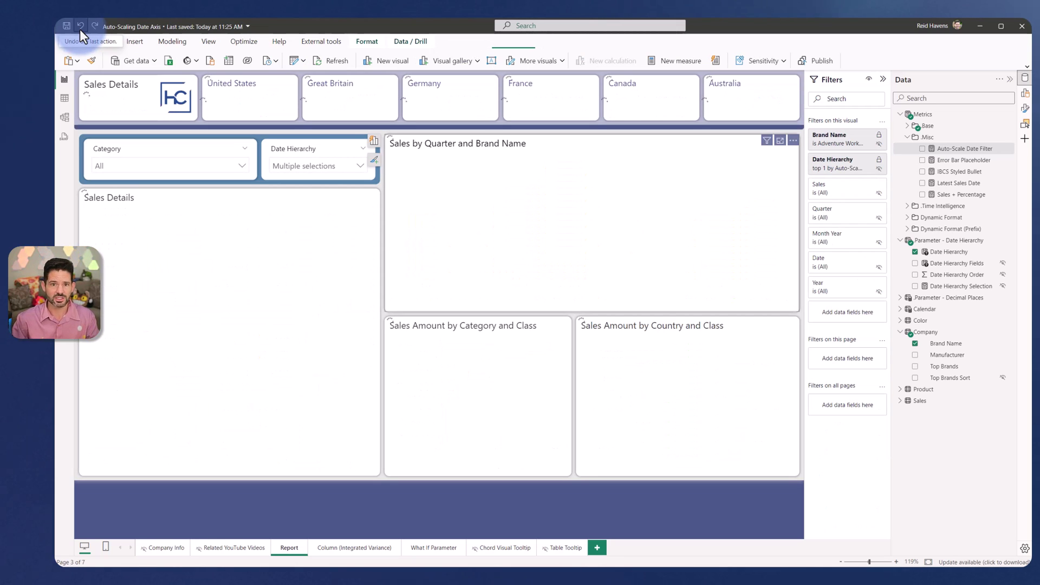